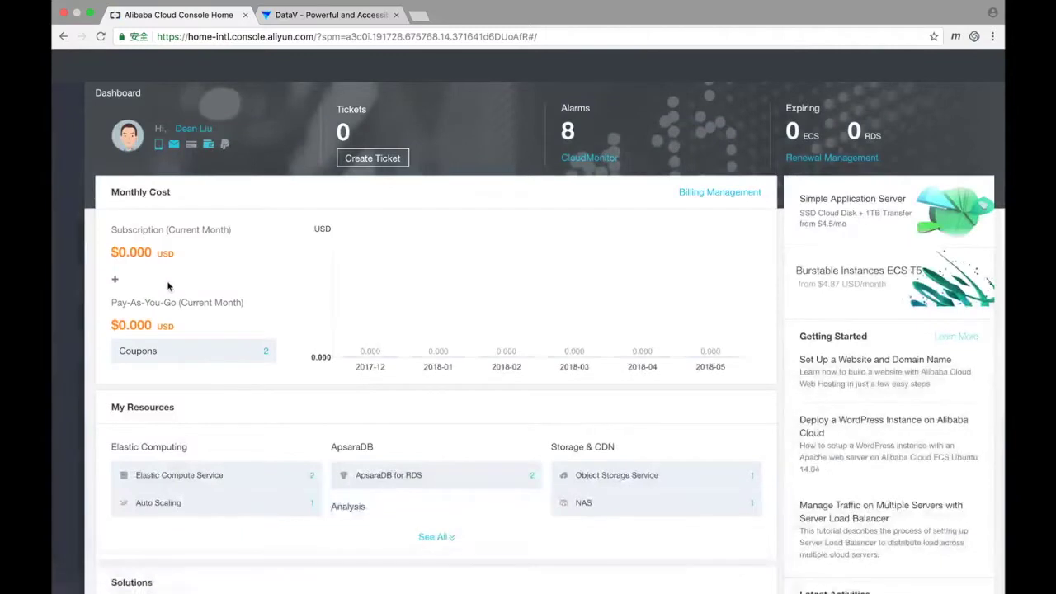
# Open the DataV console from the DTplus services of Alibaba Cloud.
pyautogui.click(62, 118)
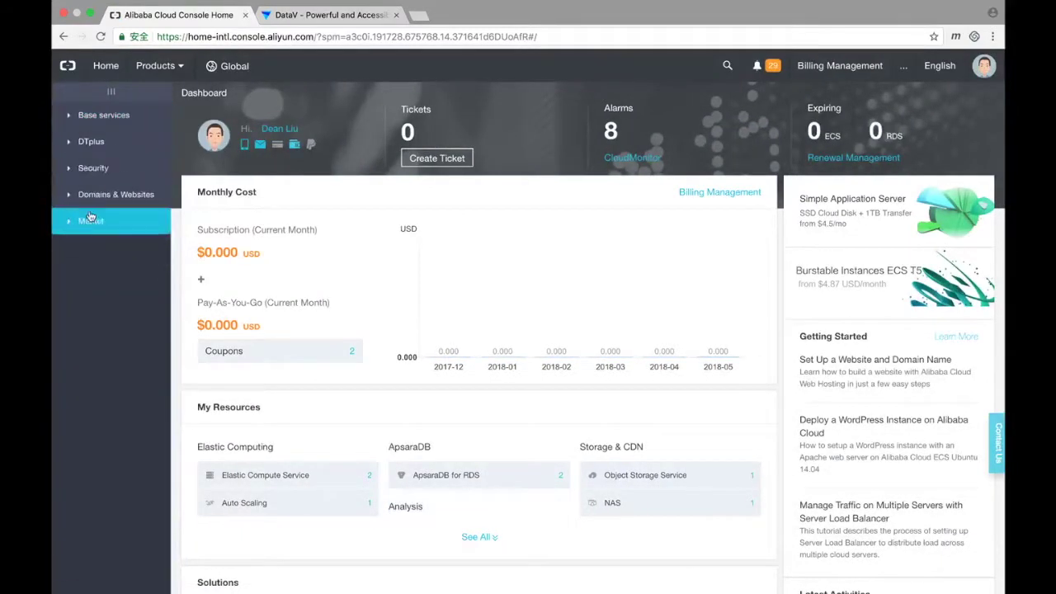
pyautogui.click(70, 147)
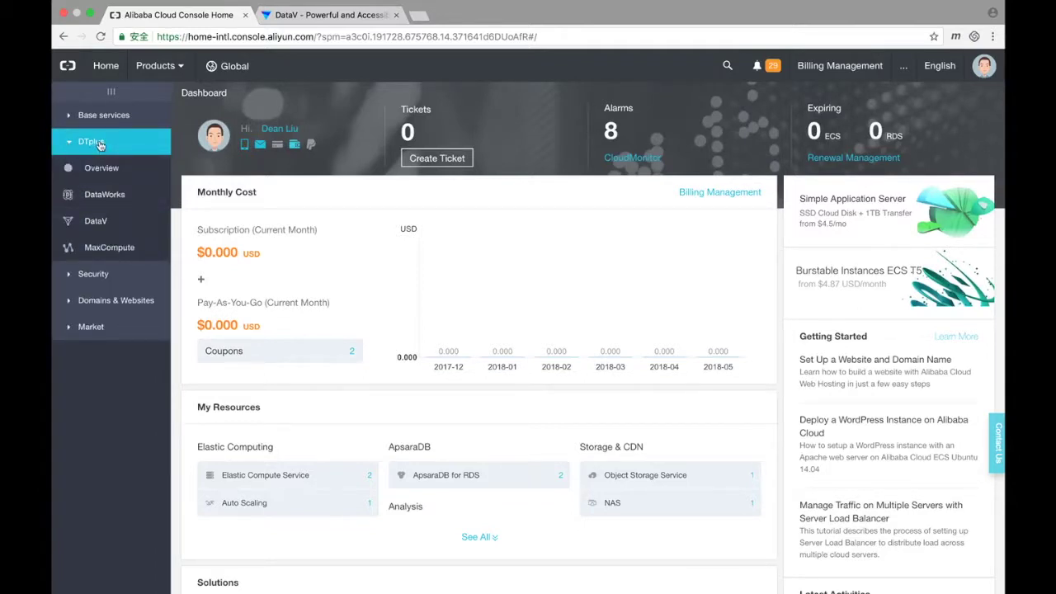
pyautogui.click(96, 221)
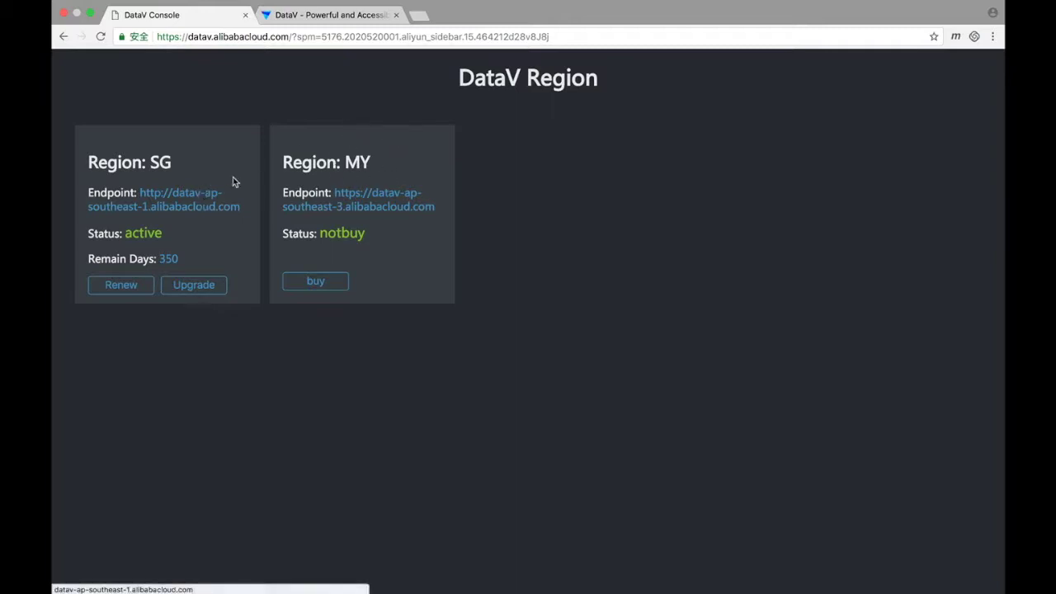
# Open the DataV purchase page from the MY region, compare Basic Edition with Enterprise Edition, and close the page.
pyautogui.click(322, 290)
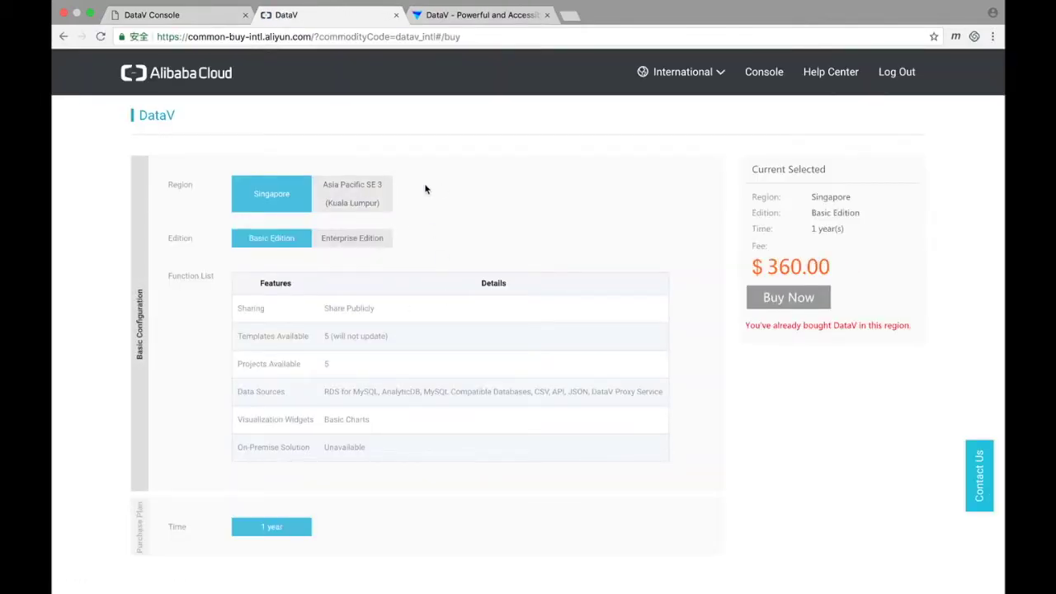
pyautogui.scroll(-1, 426, 192)
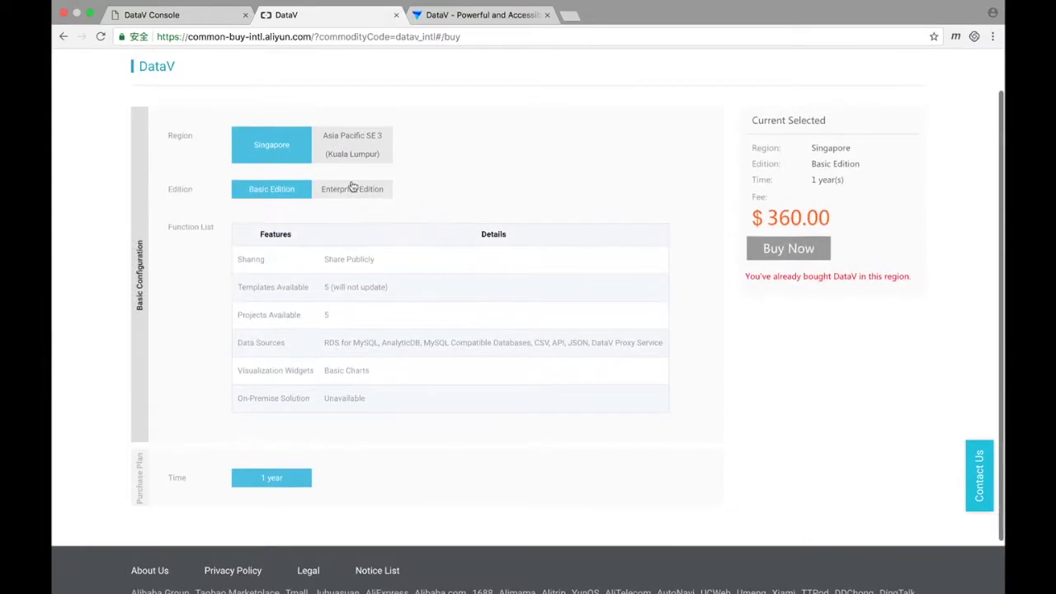
pyautogui.click(363, 190)
pyautogui.click(302, 191)
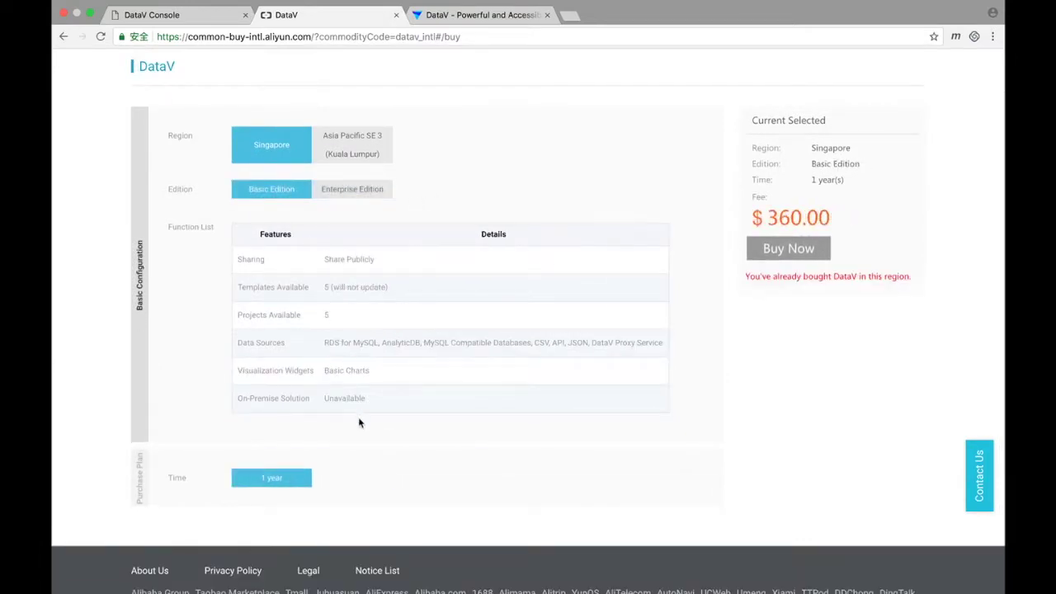
pyautogui.scroll(-1, 359, 419)
pyautogui.scroll(1, 358, 418)
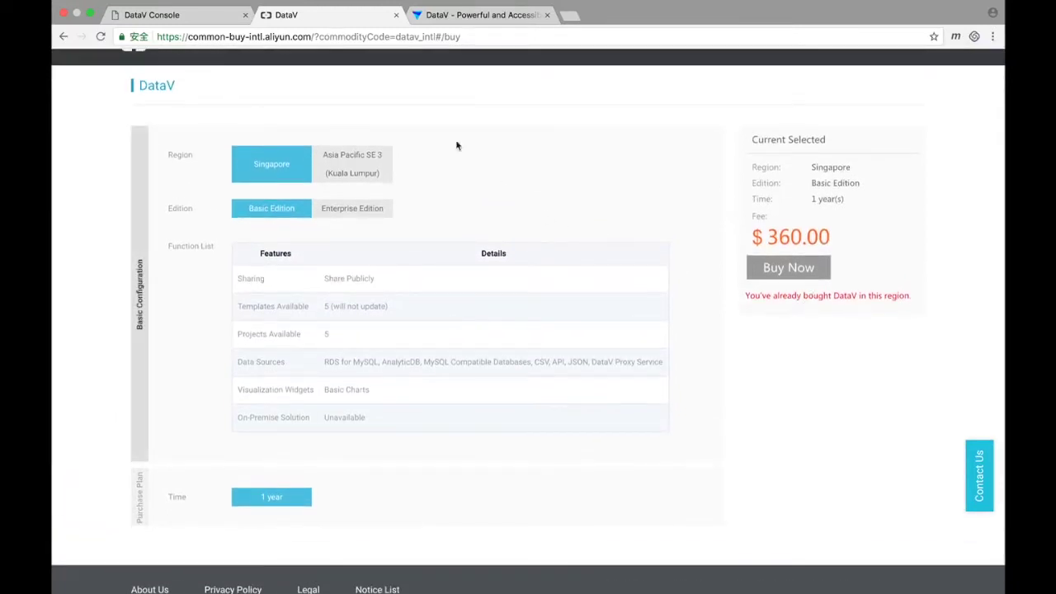
pyautogui.click(397, 16)
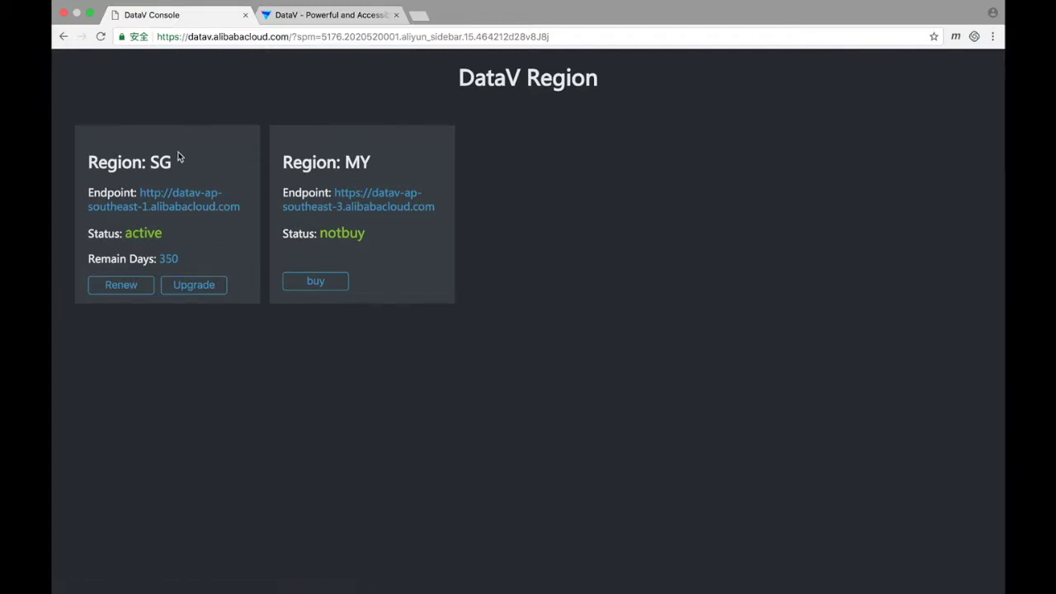
# Open the SG region's DataV endpoint and show its project list.
pyautogui.click(192, 208)
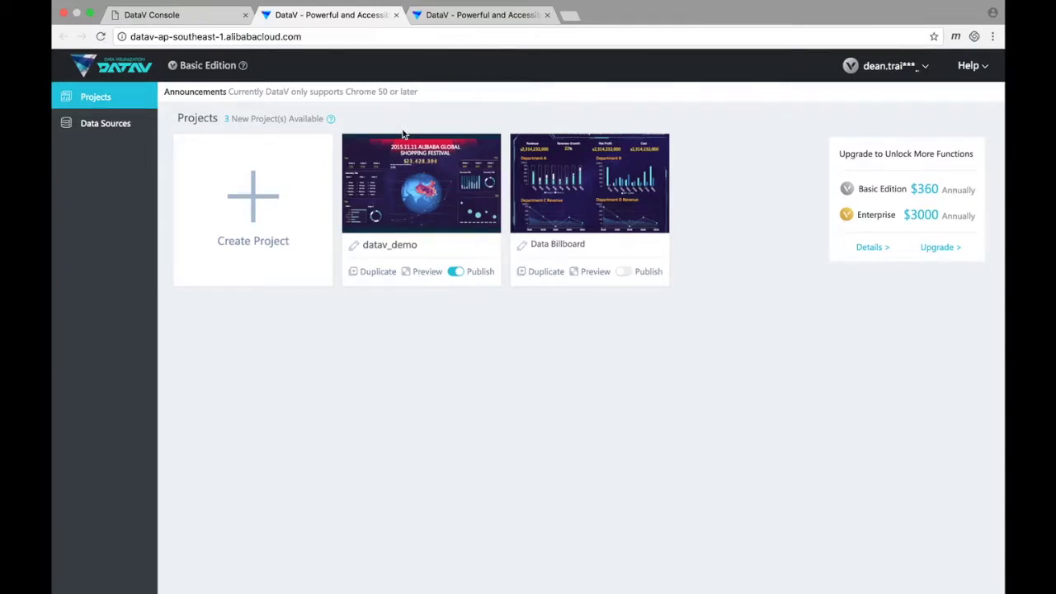
pyautogui.moveTo(388, 166)
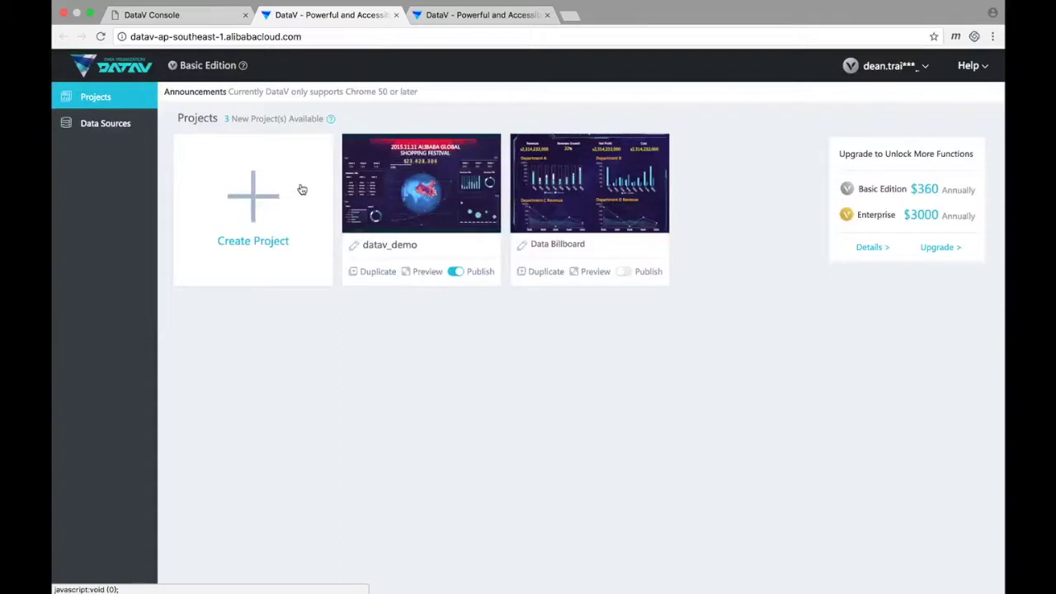
pyautogui.moveTo(368, 196)
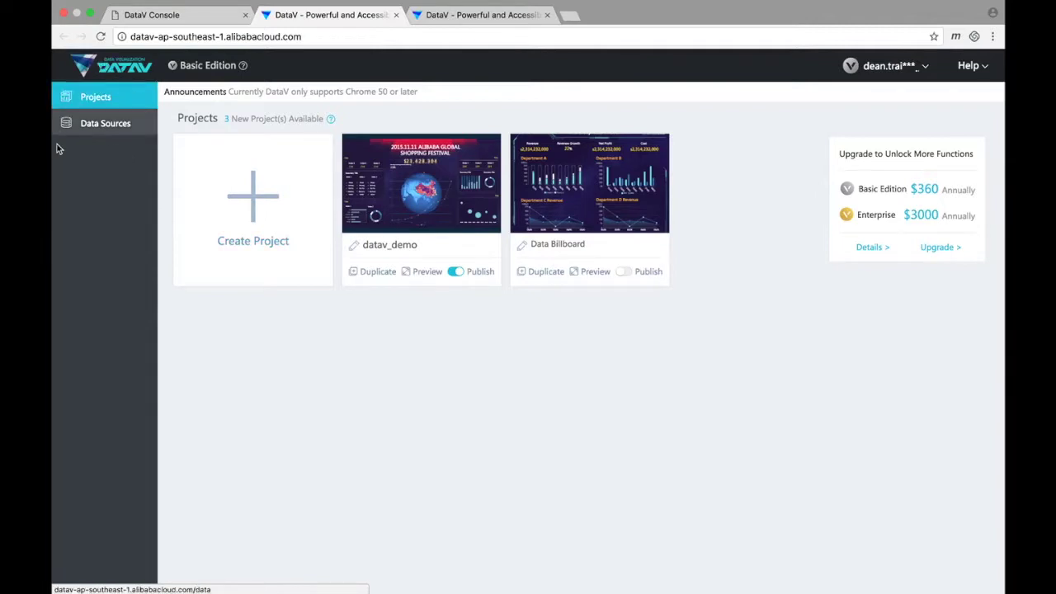
pyautogui.click(105, 104)
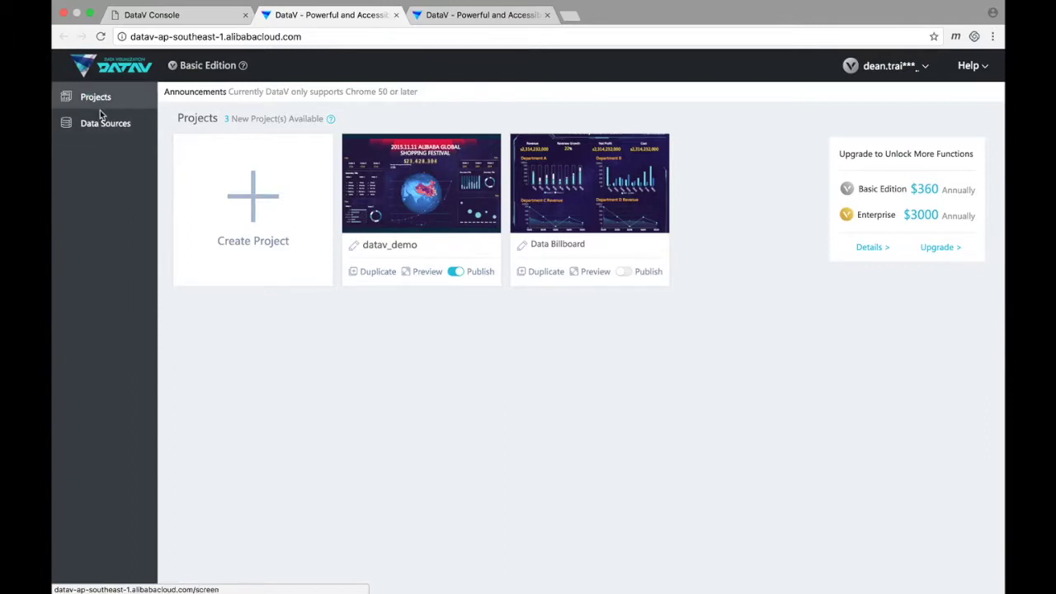
pyautogui.click(103, 99)
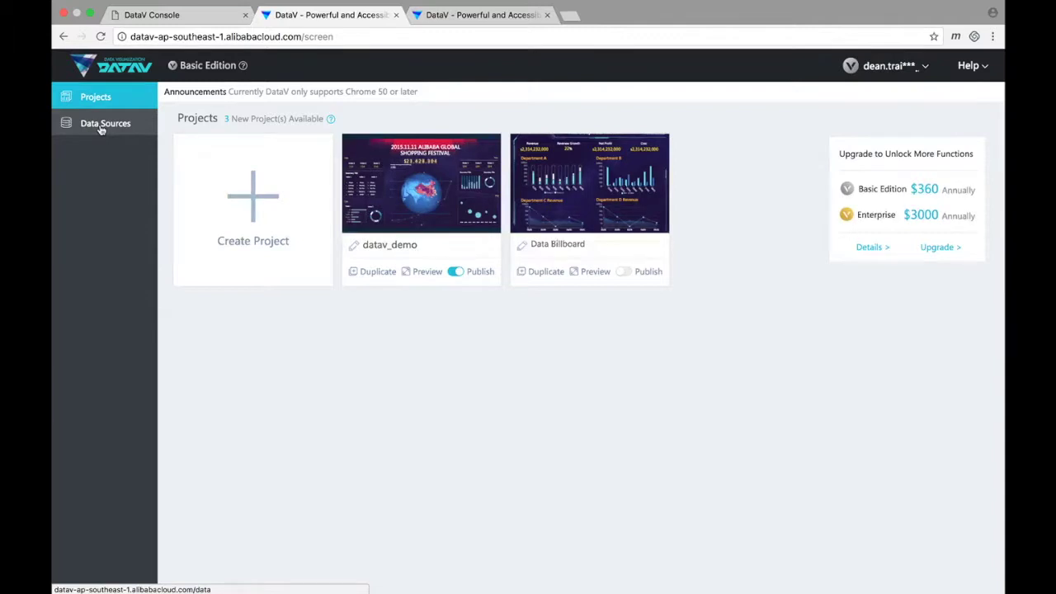
# Start a new entry in the data sources and examine which source types are offered.
pyautogui.click(102, 126)
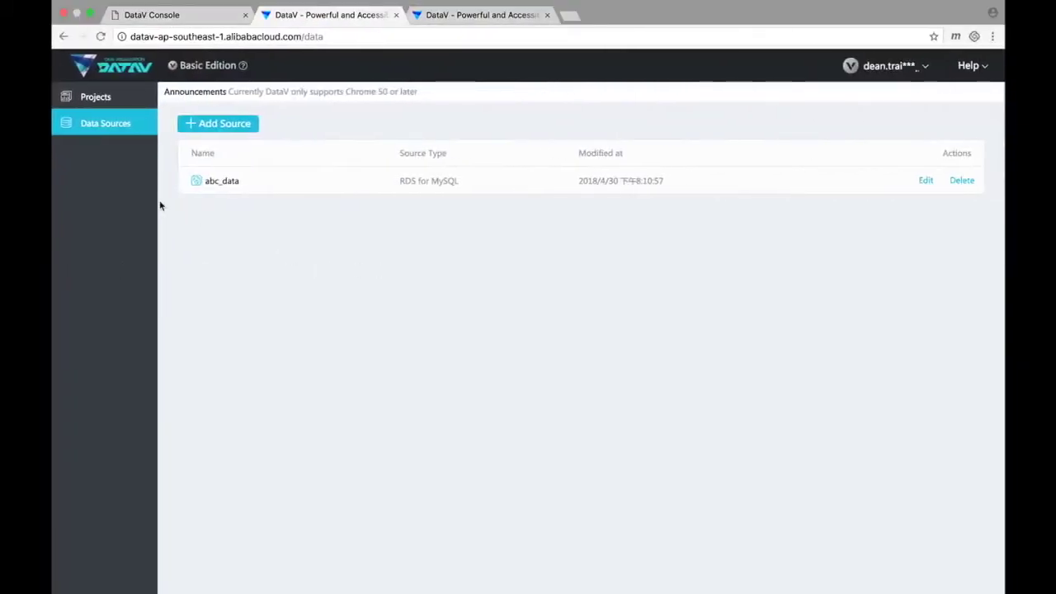
pyautogui.click(99, 124)
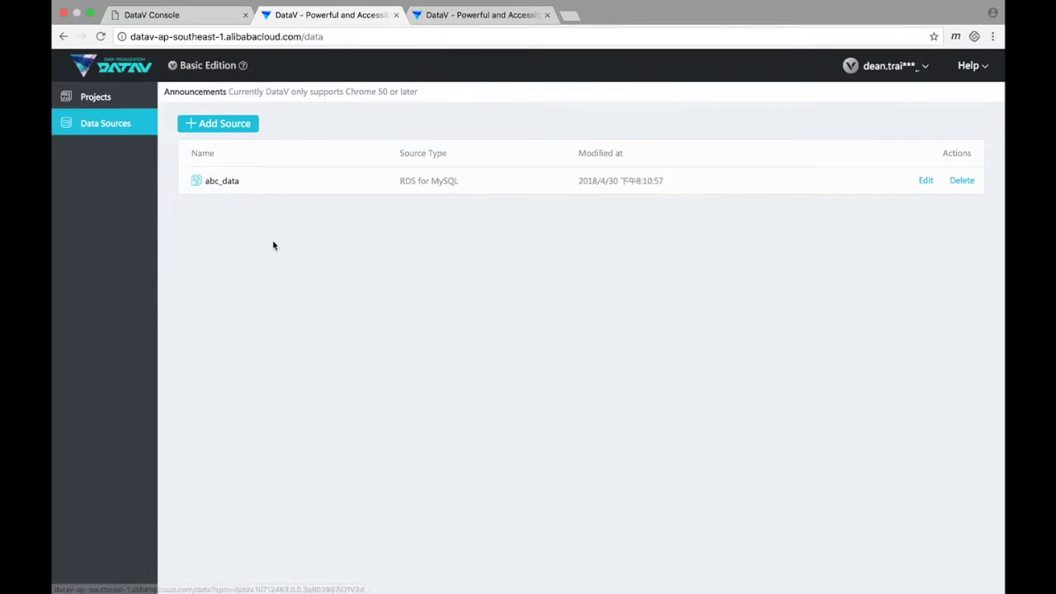
pyautogui.click(224, 124)
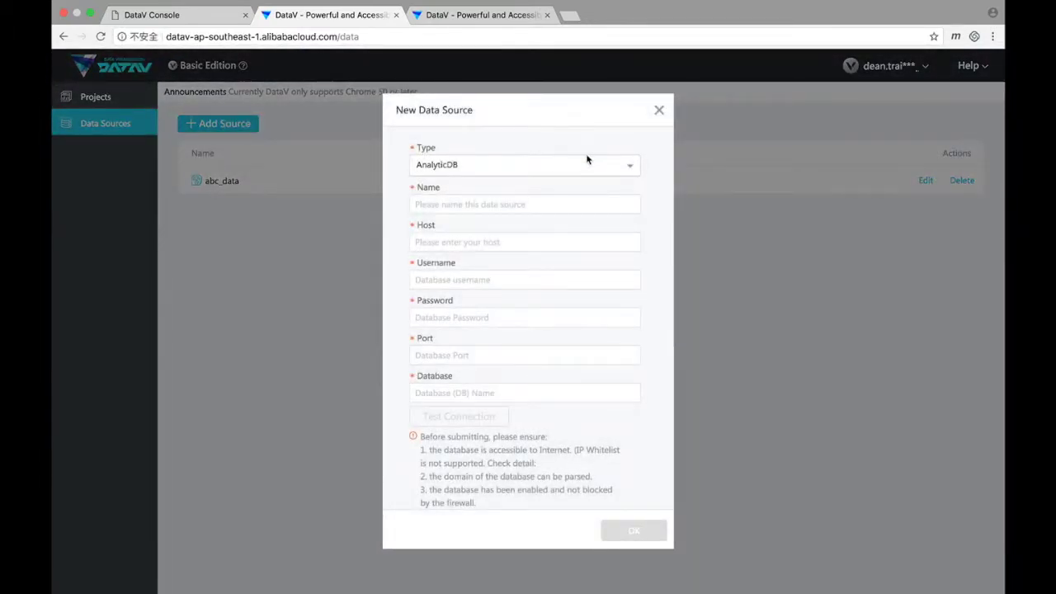
pyautogui.click(630, 167)
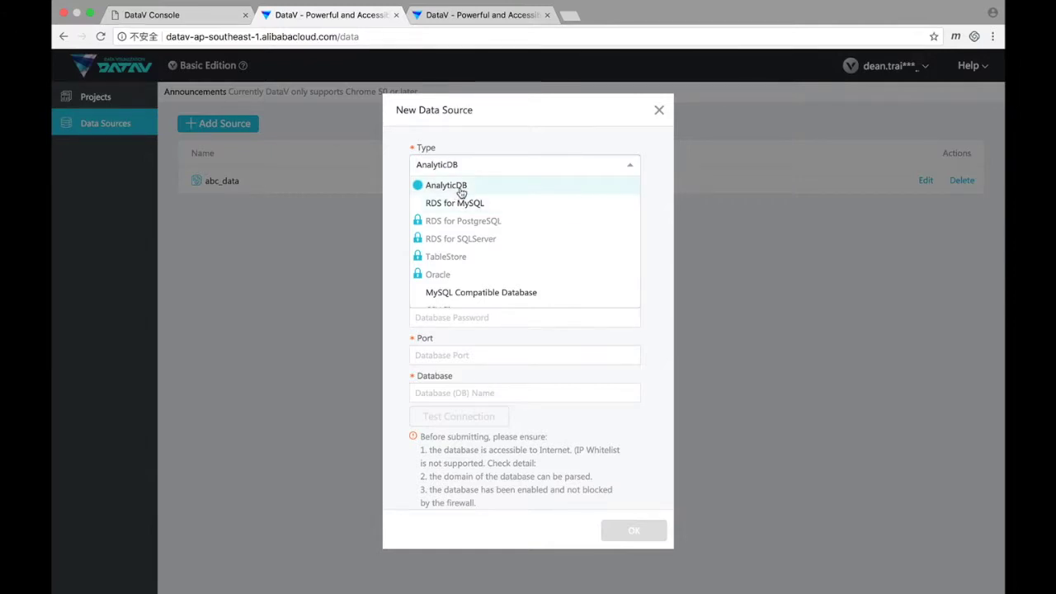
pyautogui.scroll(-3, 468, 235)
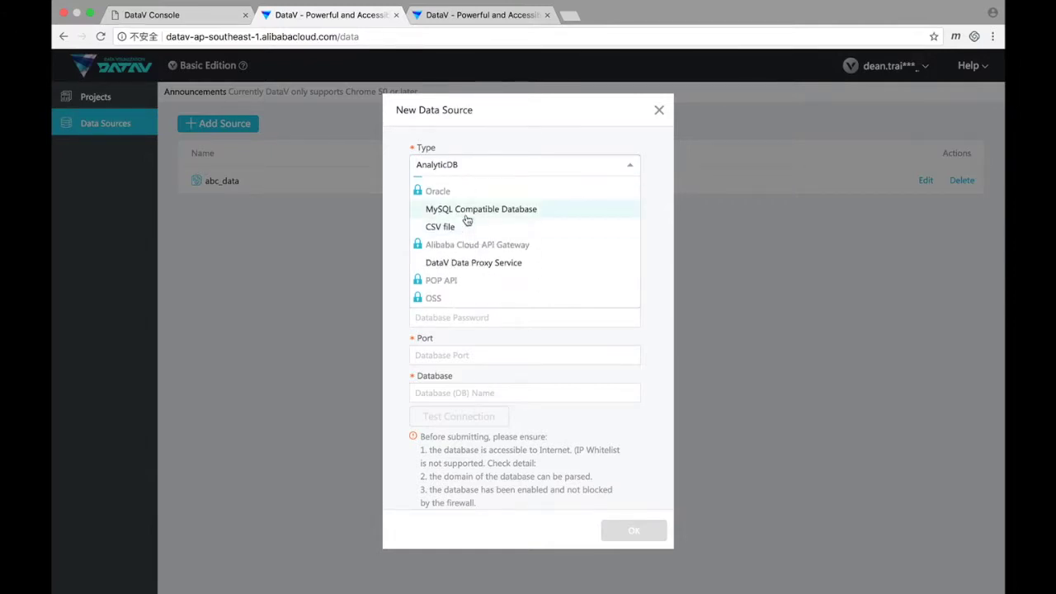
pyautogui.scroll(-1, 474, 248)
pyautogui.scroll(3, 473, 250)
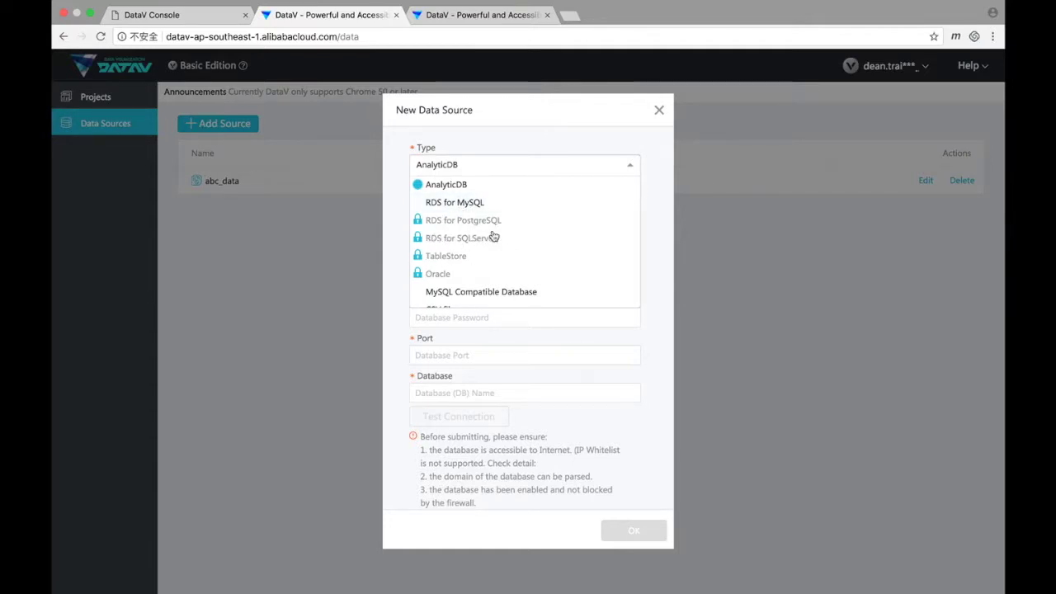
pyautogui.scroll(-3, 463, 224)
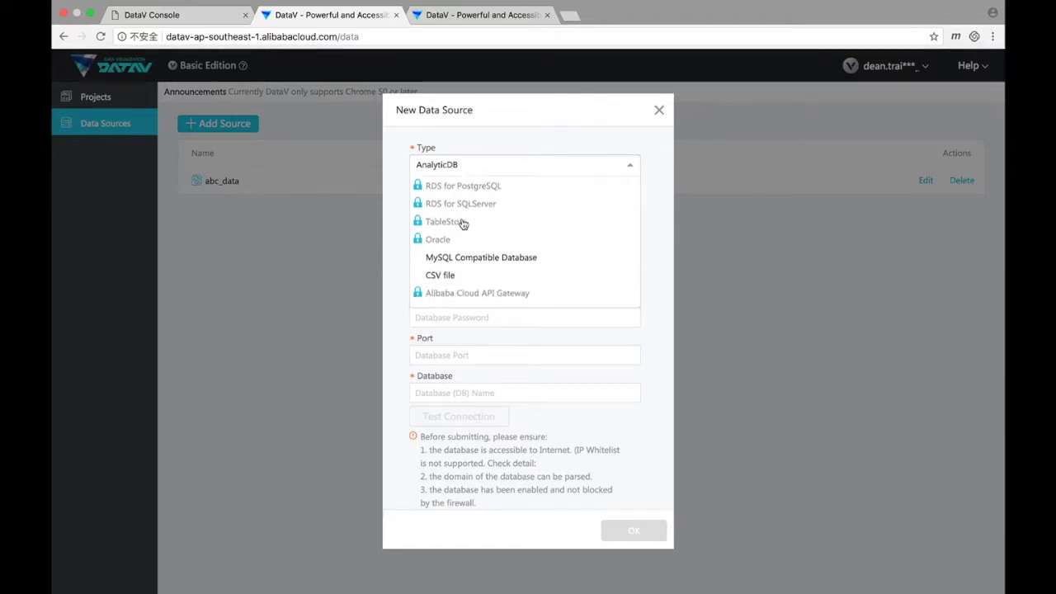
pyautogui.scroll(3, 463, 224)
pyautogui.scroll(-3, 479, 189)
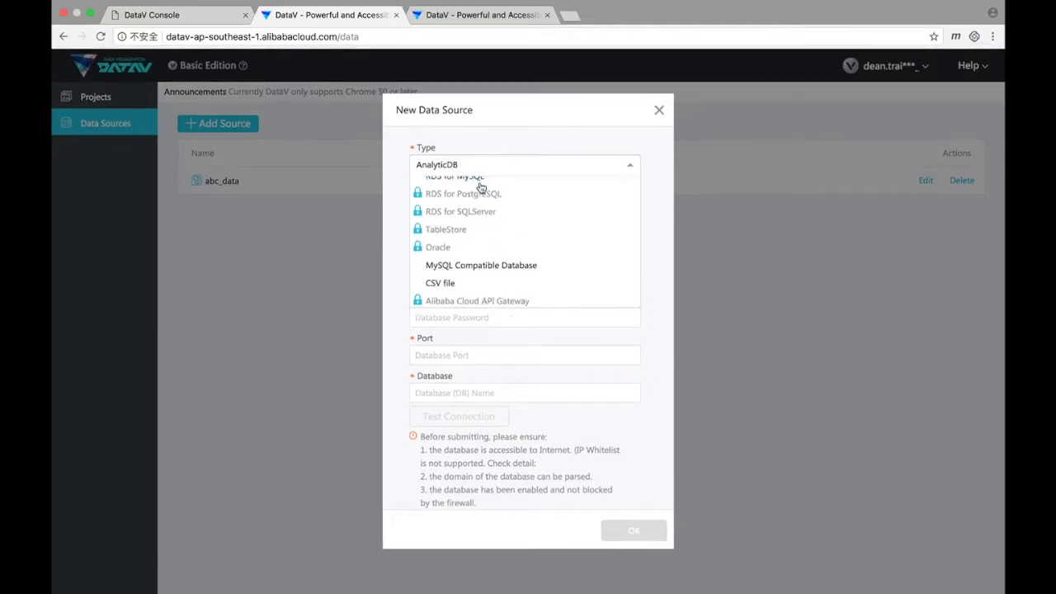
pyautogui.scroll(3, 481, 189)
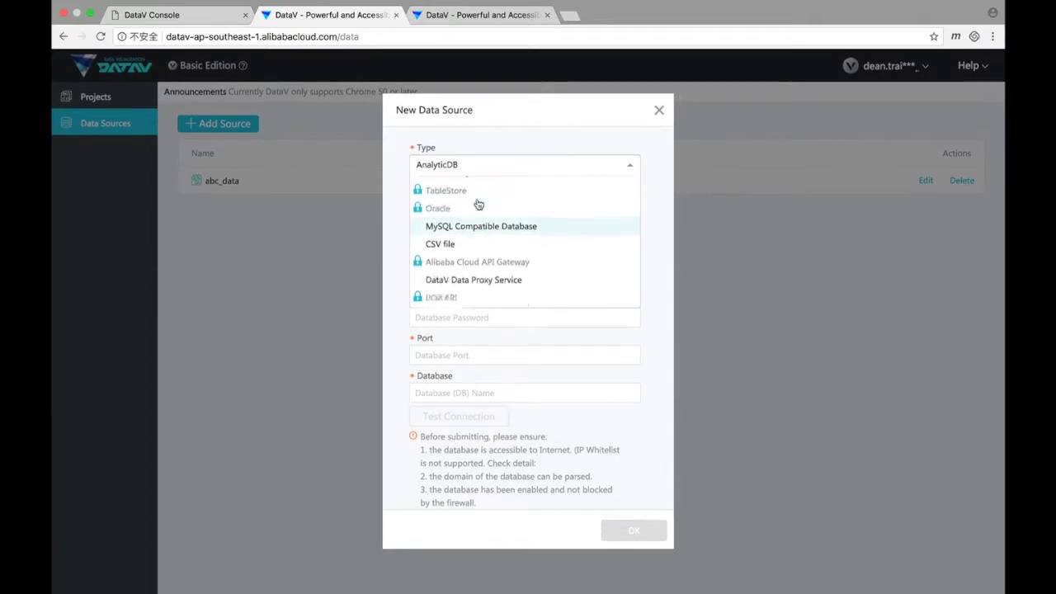
# Select RDS for MySQL as the new data source's type, review its connection fields, and close the form without saving.
pyautogui.click(472, 205)
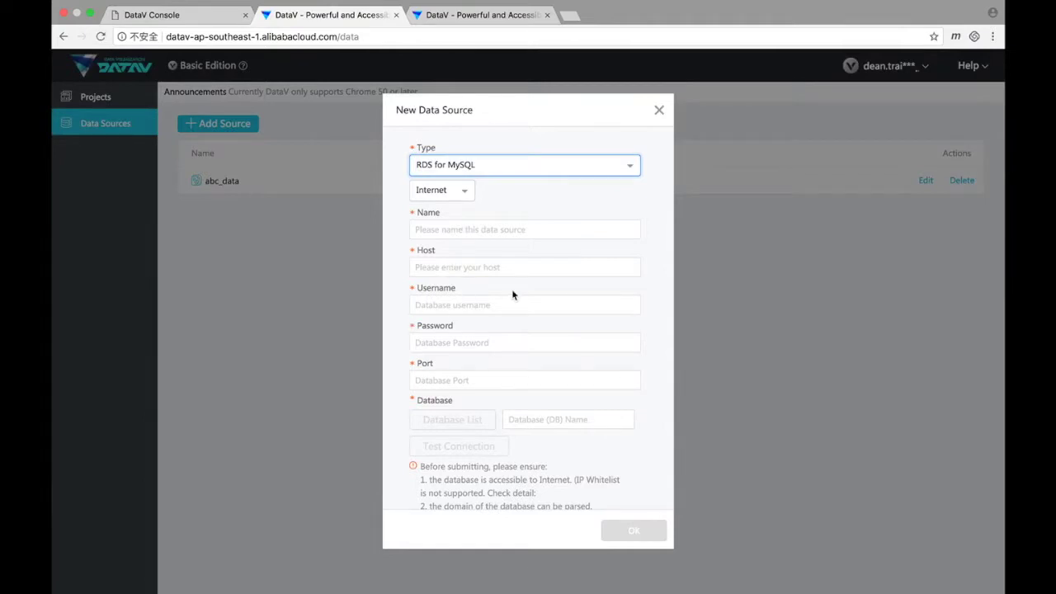
pyautogui.click(515, 163)
pyautogui.click(514, 164)
pyautogui.click(448, 268)
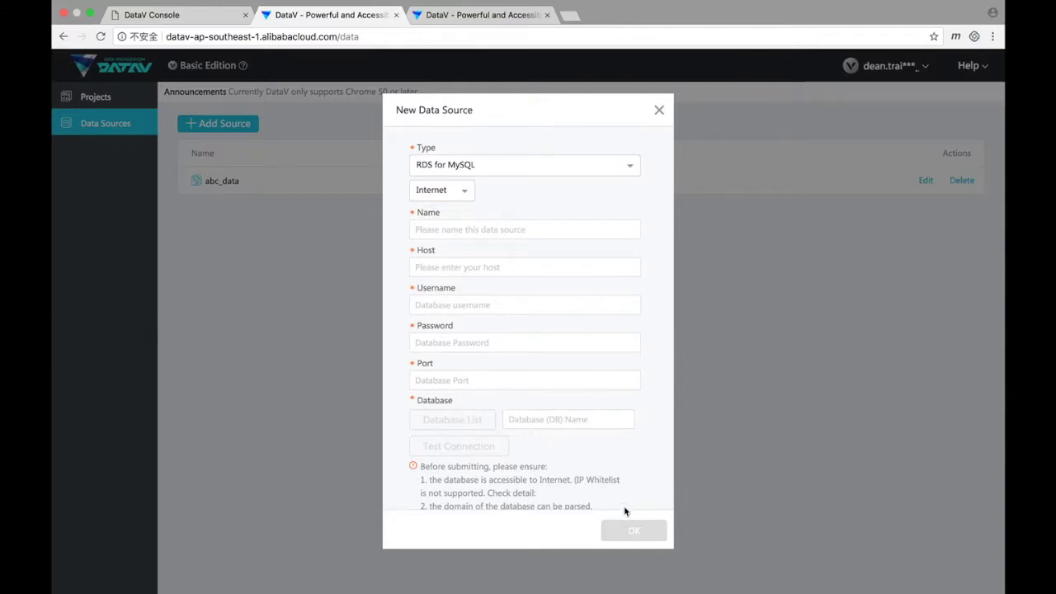
pyautogui.click(661, 112)
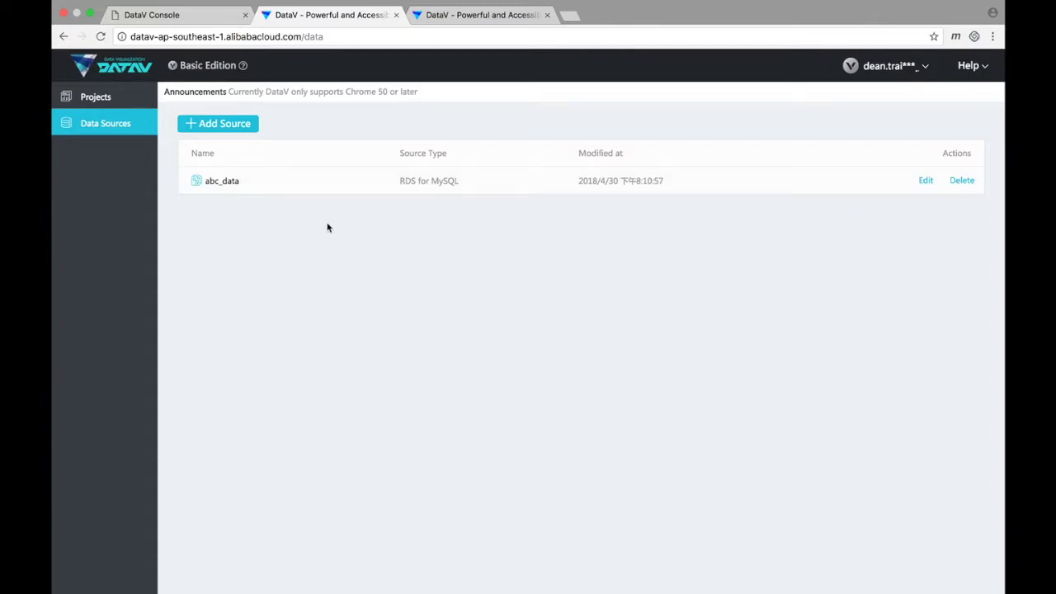
# Return to the projects, start creating a new project, and look through the available templates.
pyautogui.click(96, 97)
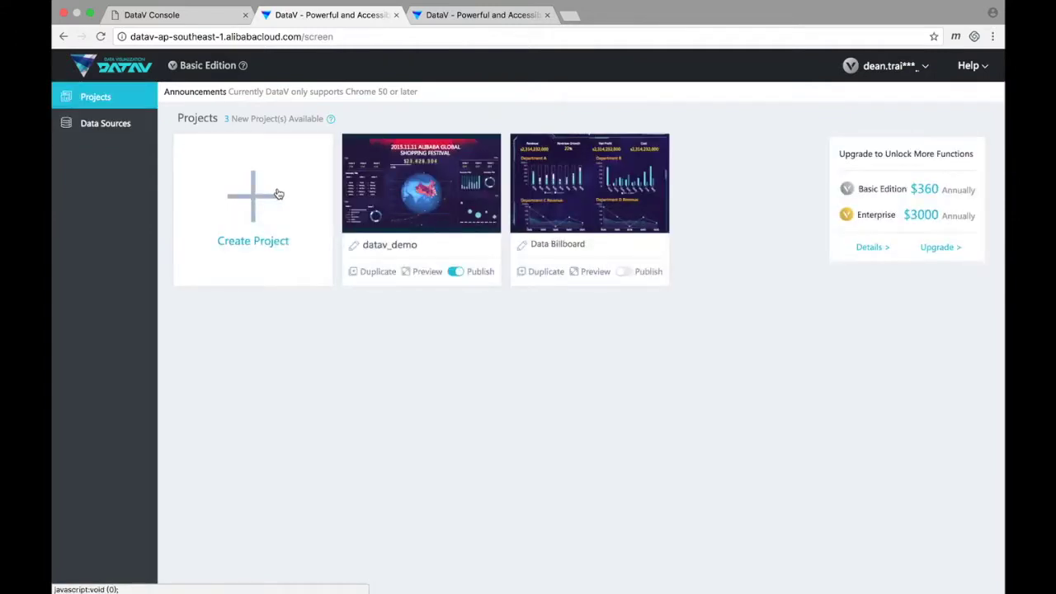
pyautogui.click(278, 194)
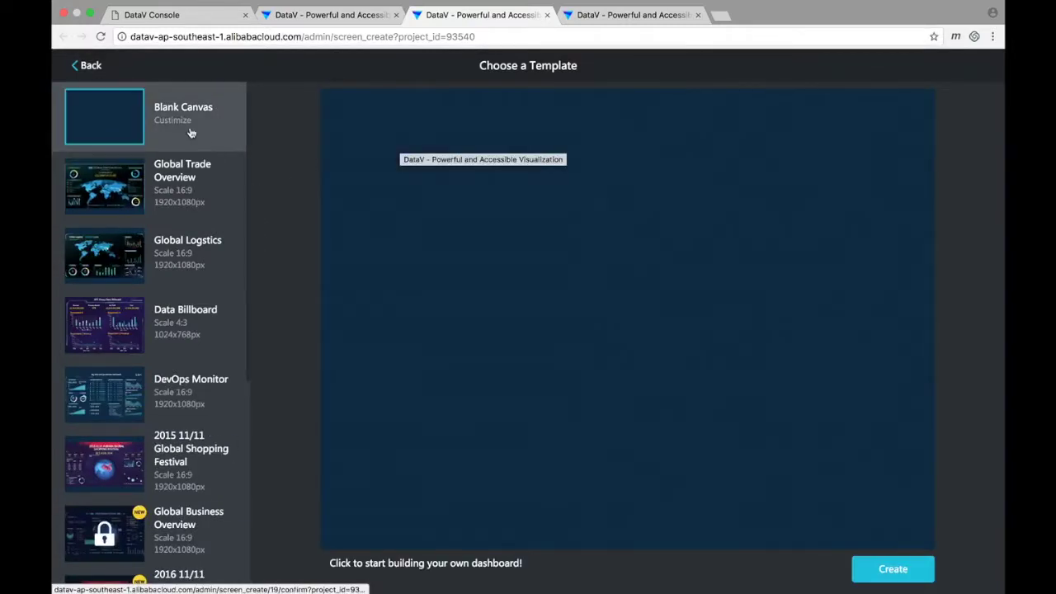
pyautogui.scroll(-2, 146, 239)
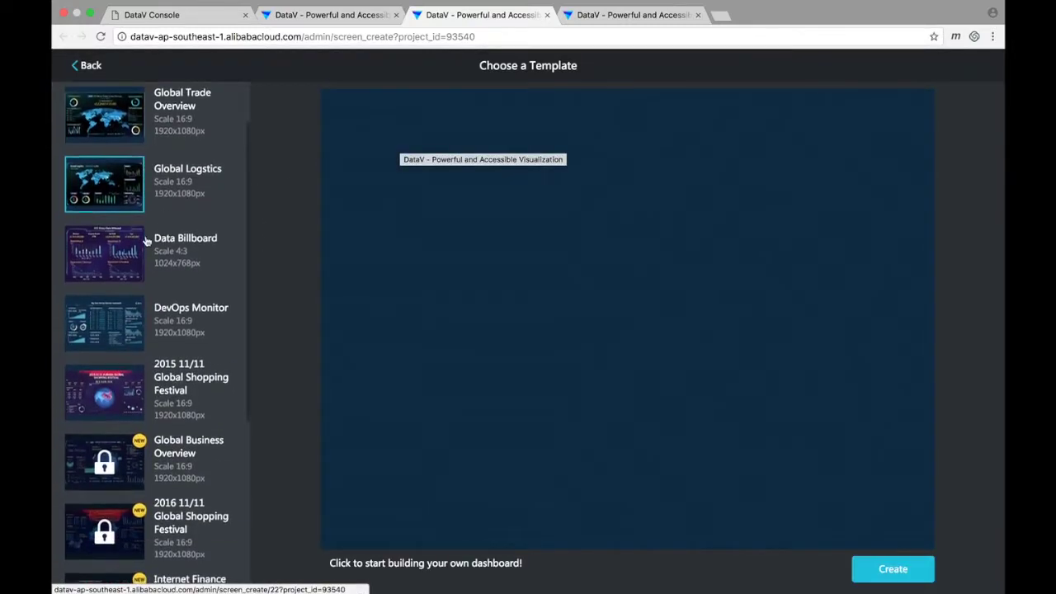
pyautogui.scroll(2, 146, 240)
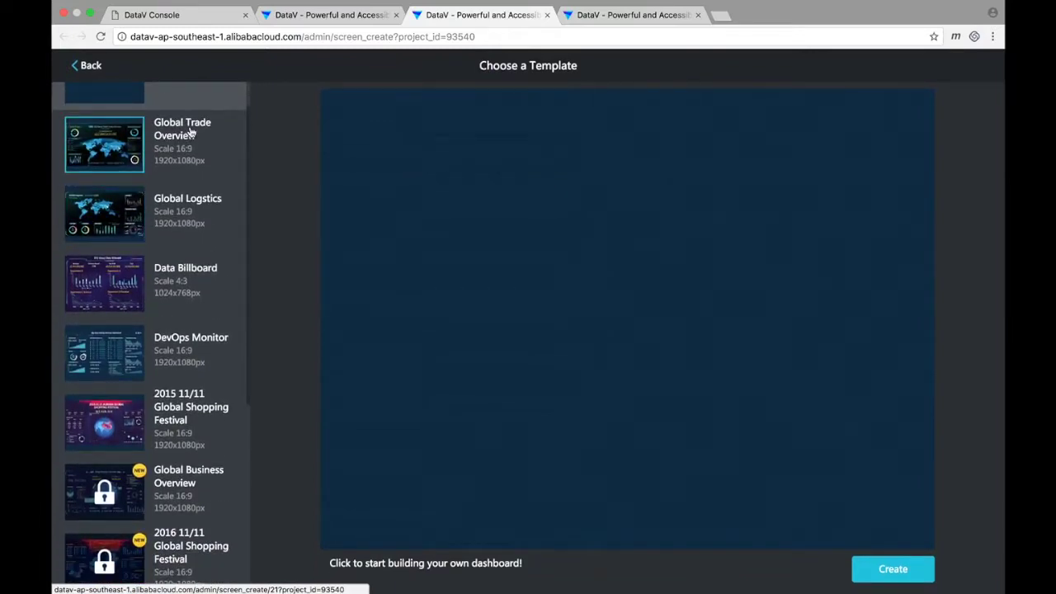
# Preview the Global Trade Overview, Global Logistics, Data Billboard, DevOps Monitor and 2015 11/11 Global Shopping Festival templates, then check the remaining templates.
pyautogui.click(190, 132)
pyautogui.click(186, 217)
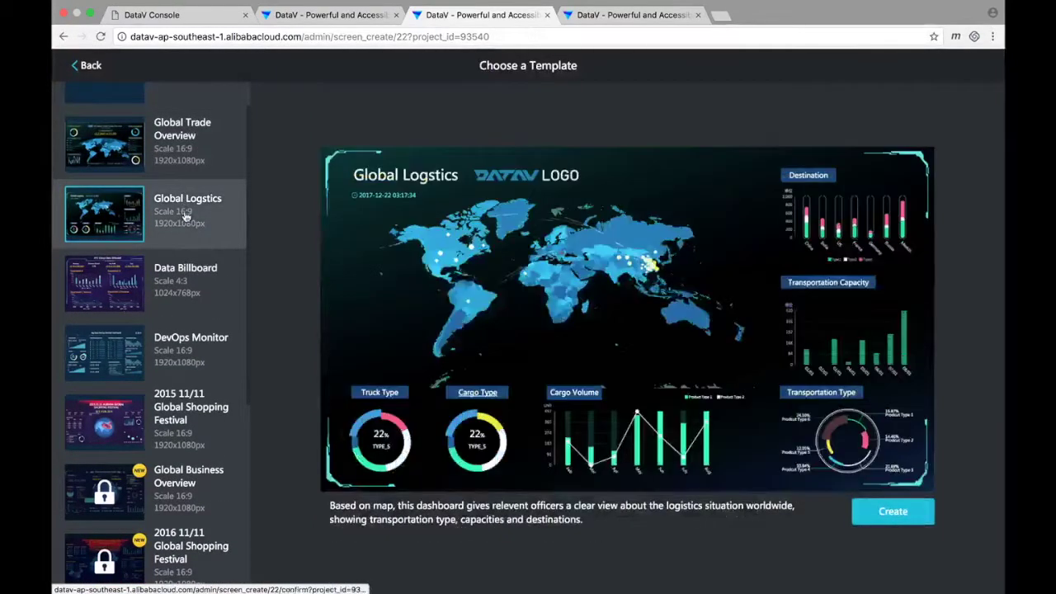
pyautogui.click(190, 278)
pyautogui.scroll(-2, 189, 273)
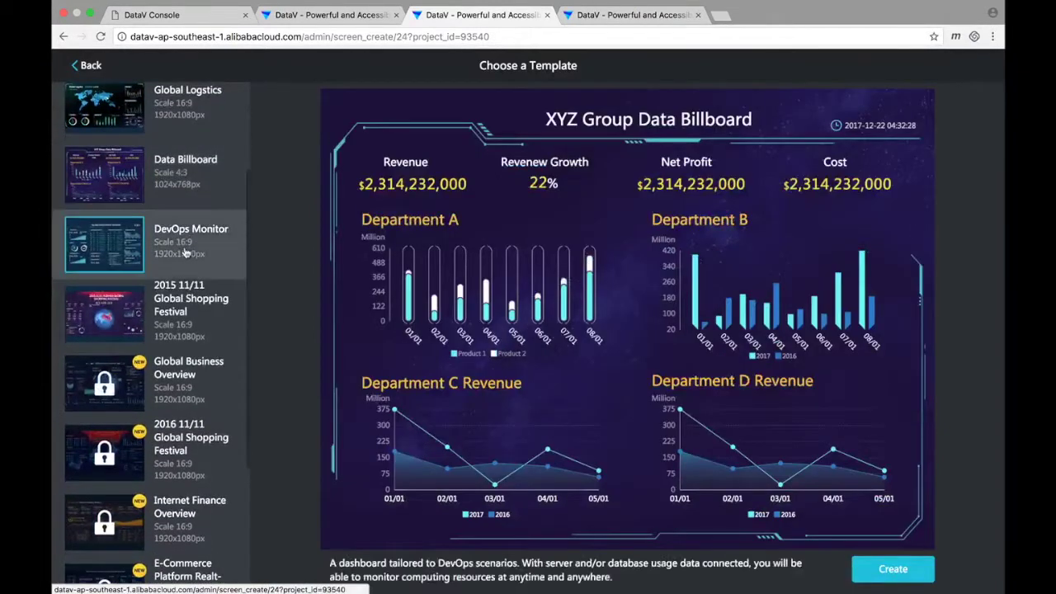
pyautogui.click(184, 252)
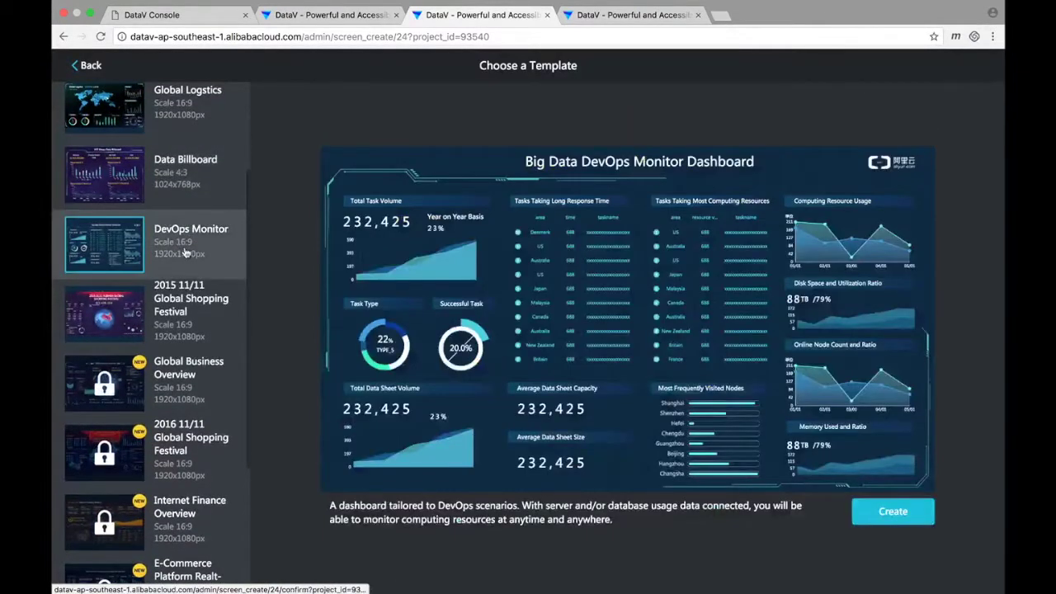
pyautogui.click(191, 302)
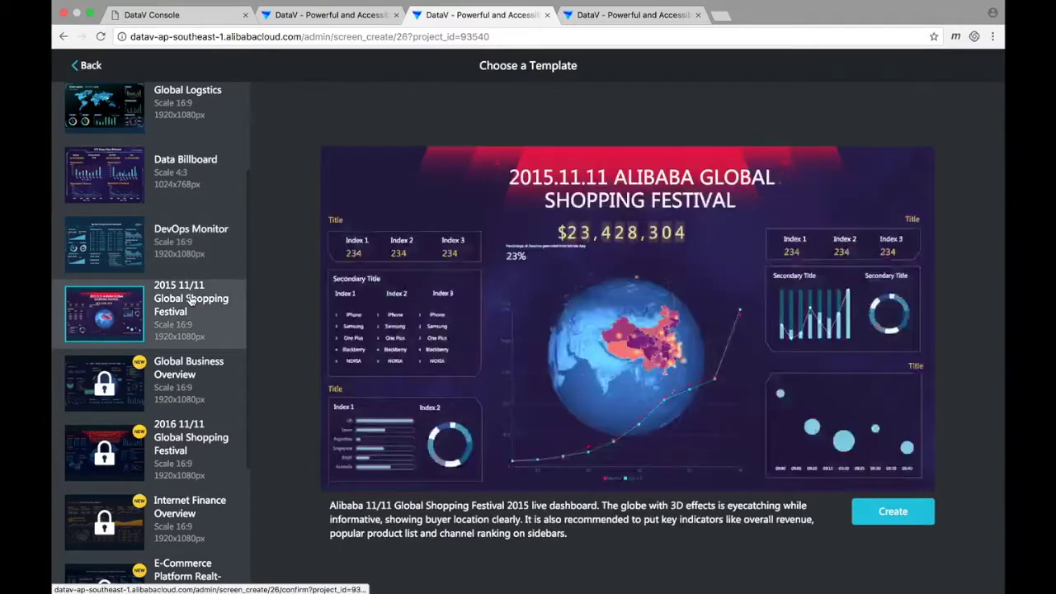
pyautogui.click(190, 235)
pyautogui.click(186, 165)
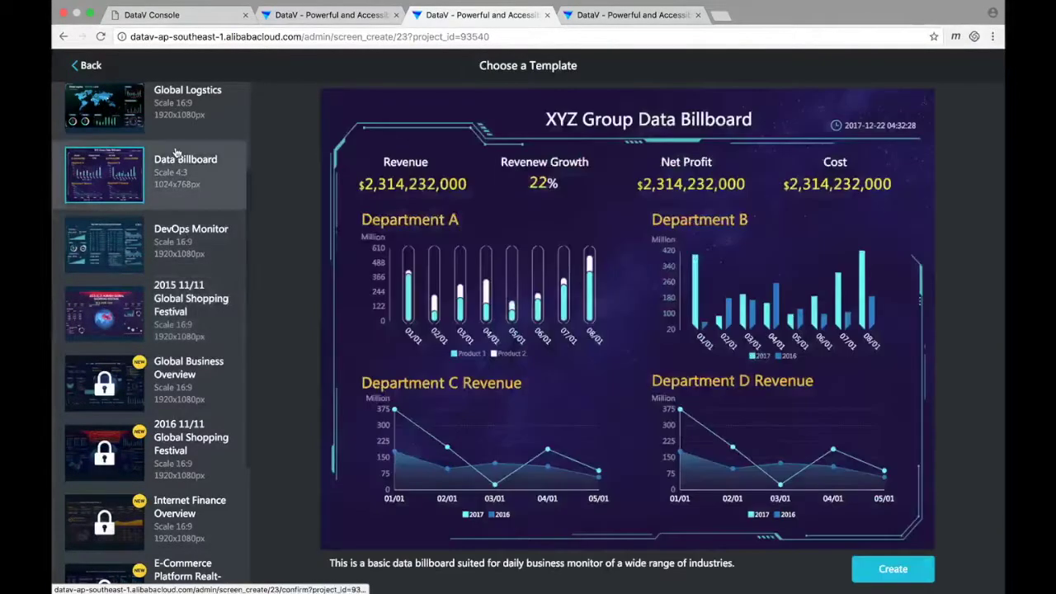
pyautogui.scroll(2, 176, 152)
pyautogui.scroll(-5, 175, 153)
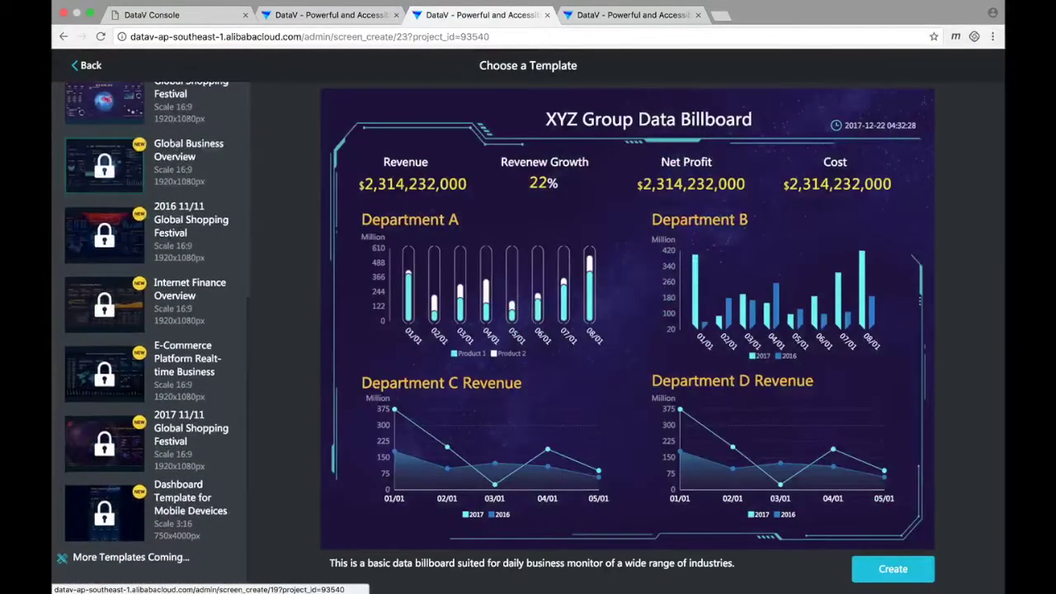
# Check the locked templates, try to open the Global Business Overview template, and dismiss the upgrade offer.
pyautogui.scroll(5, 176, 153)
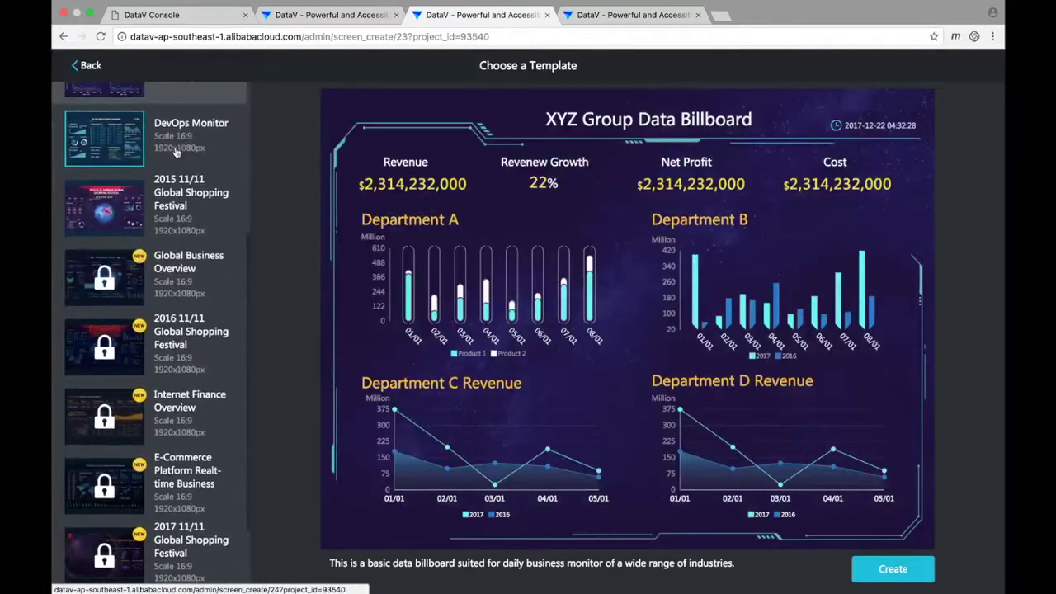
pyautogui.scroll(-3, 175, 153)
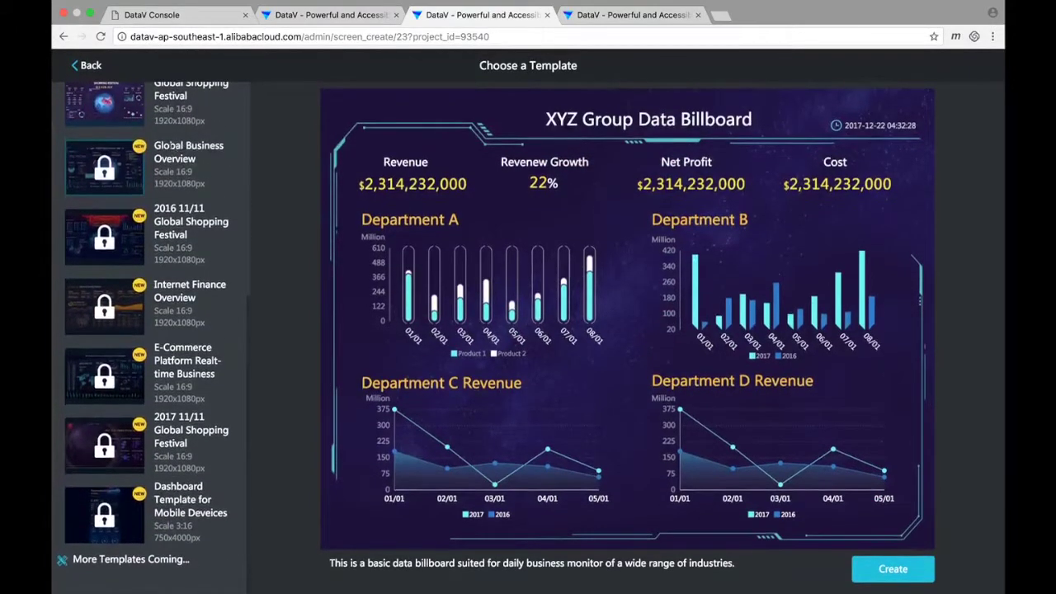
pyautogui.click(176, 157)
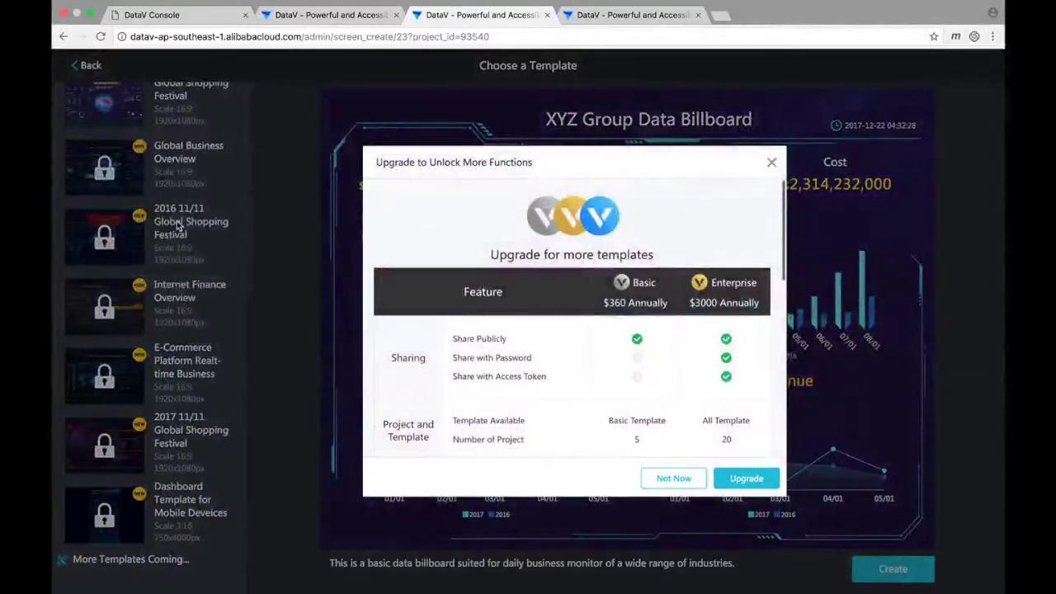
pyautogui.click(674, 480)
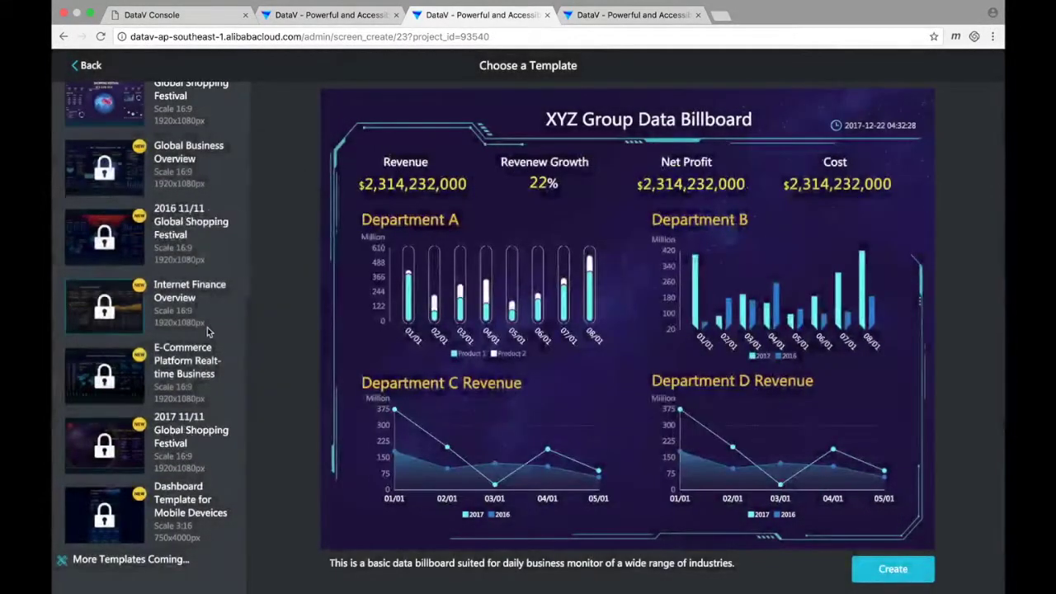
# Create a project named webiar_demo from the 2015 11/11 Global Shopping Festival template.
pyautogui.scroll(2, 208, 332)
pyautogui.scroll(2, 208, 332)
pyautogui.click(171, 257)
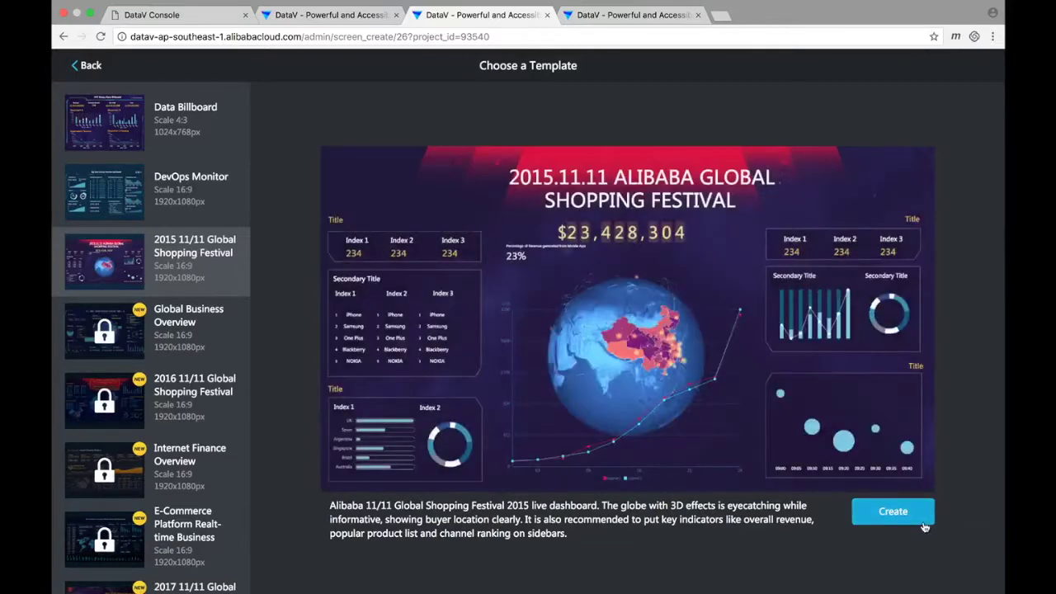
pyautogui.click(893, 512)
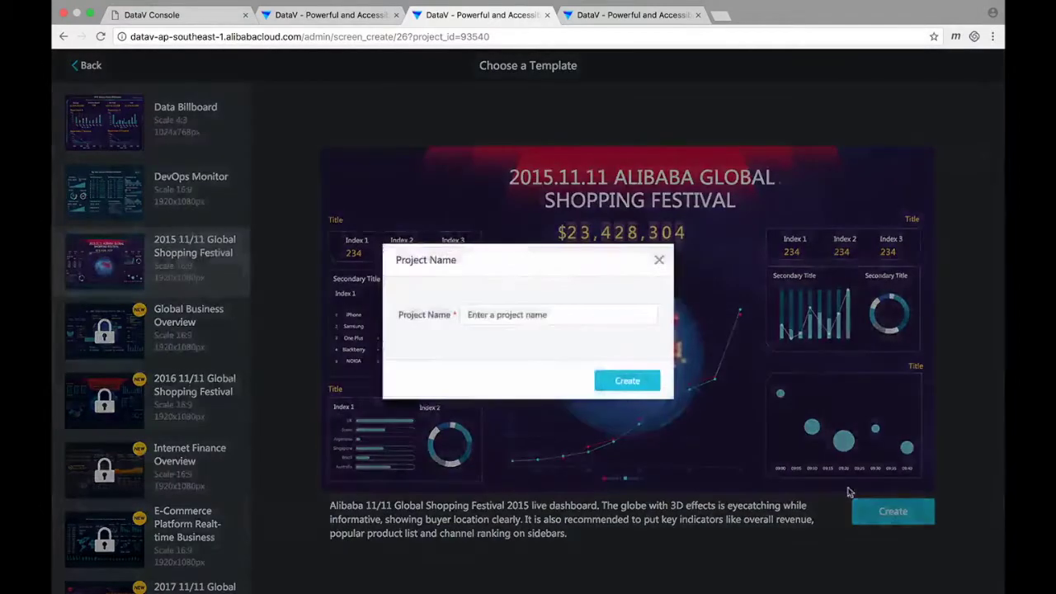
pyautogui.click(523, 313)
pyautogui.write('web')
pyautogui.press('Escape')
pyautogui.press('shift')
pyautogui.write('web')
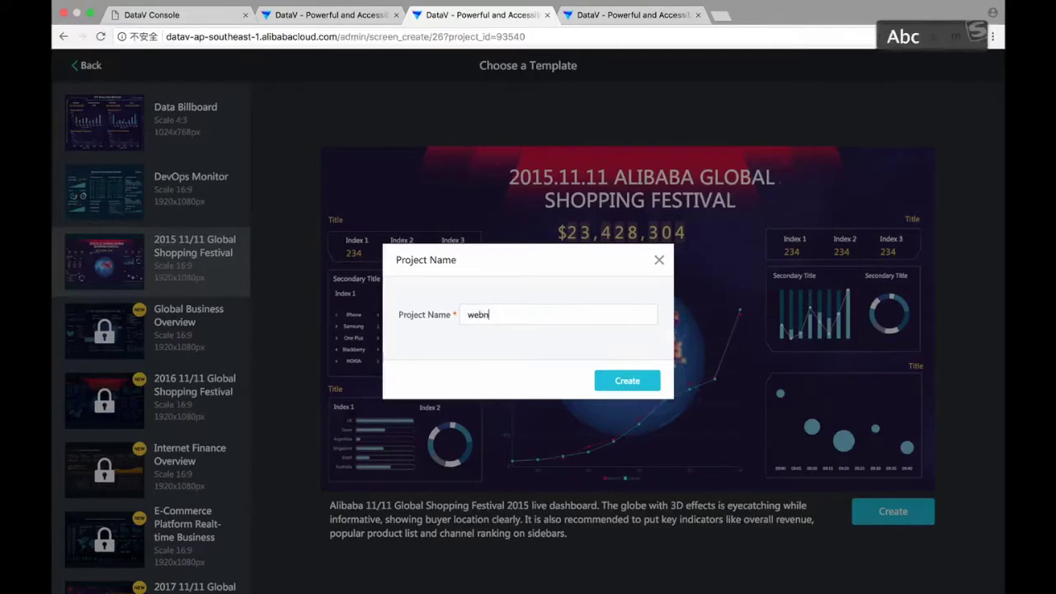
pyautogui.write('iar_demo')
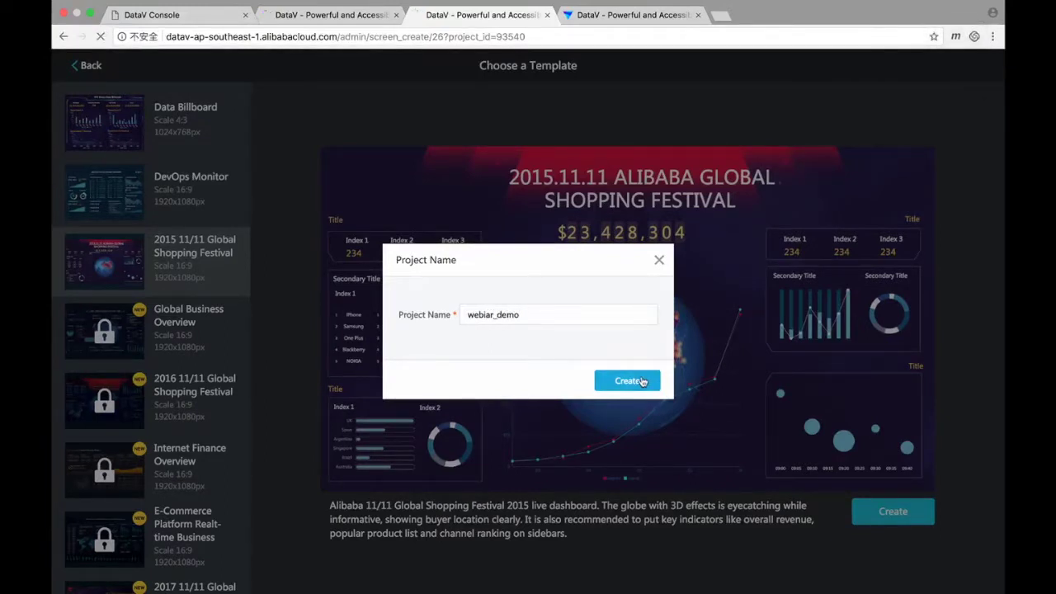
pyautogui.click(643, 380)
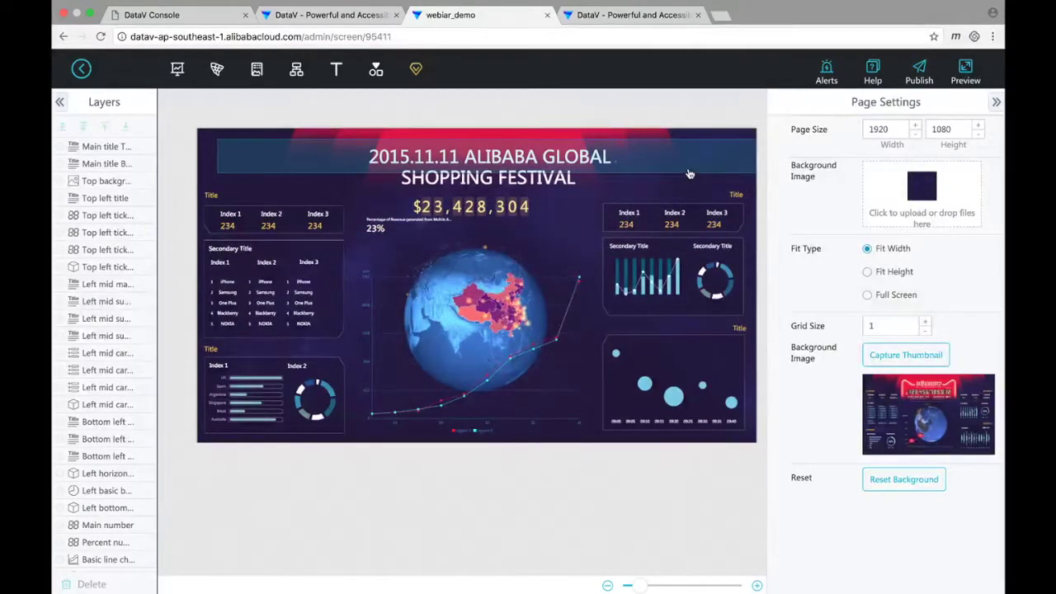
# Inspect the style settings of the Index 2 ticker board and browse the bar, line, pie and scatter chart widgets.
pyautogui.click(674, 215)
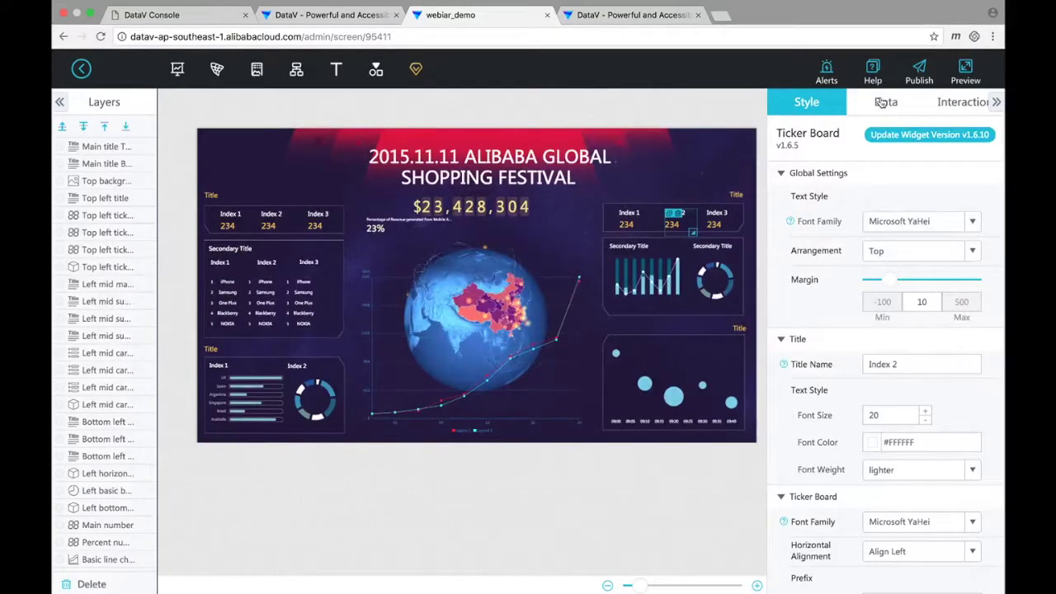
pyautogui.click(589, 126)
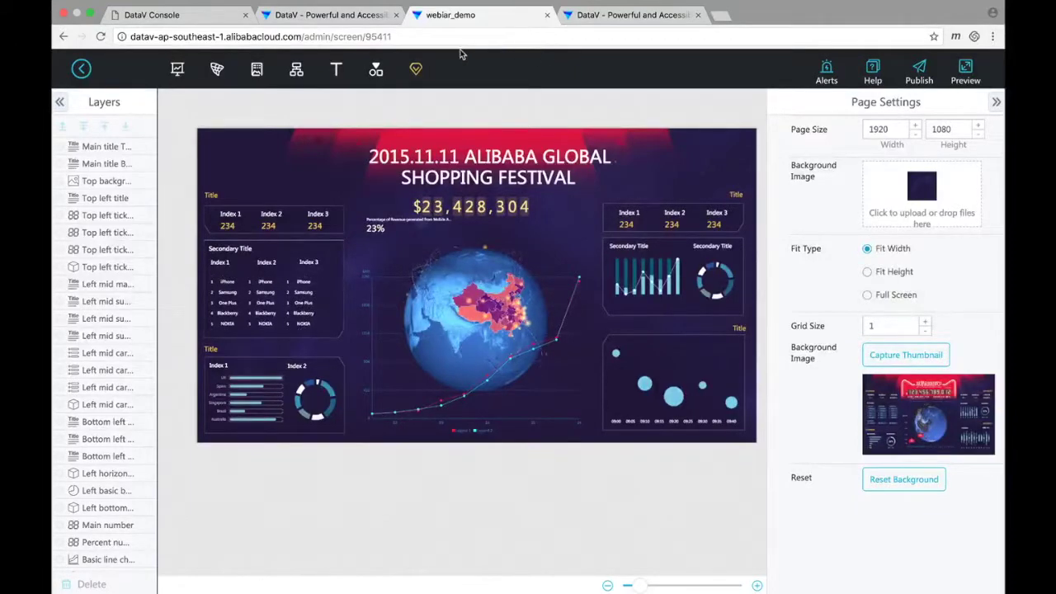
pyautogui.moveTo(183, 71)
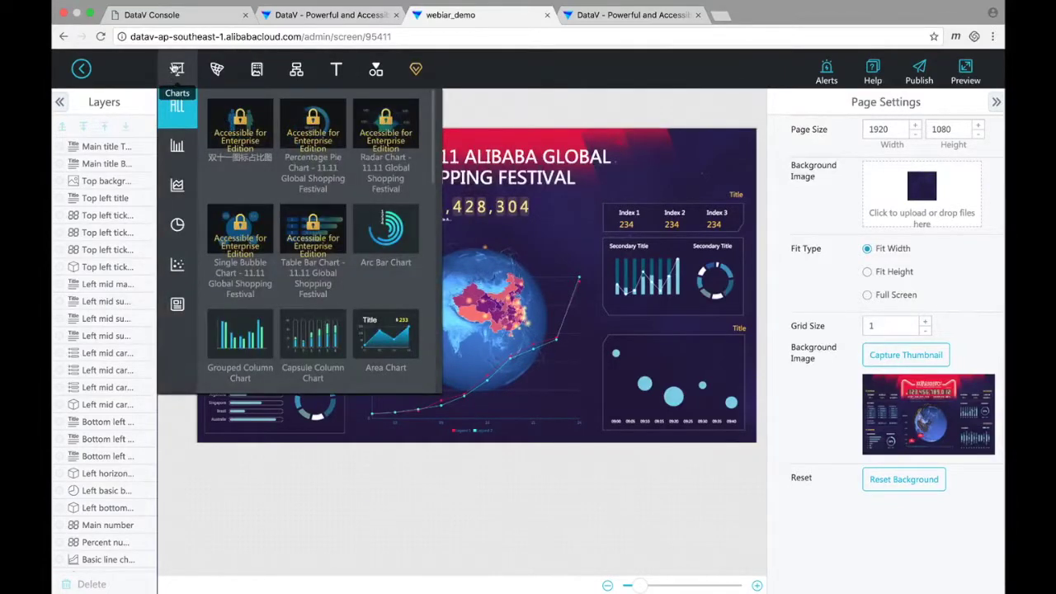
pyautogui.moveTo(218, 72)
pyautogui.click(177, 157)
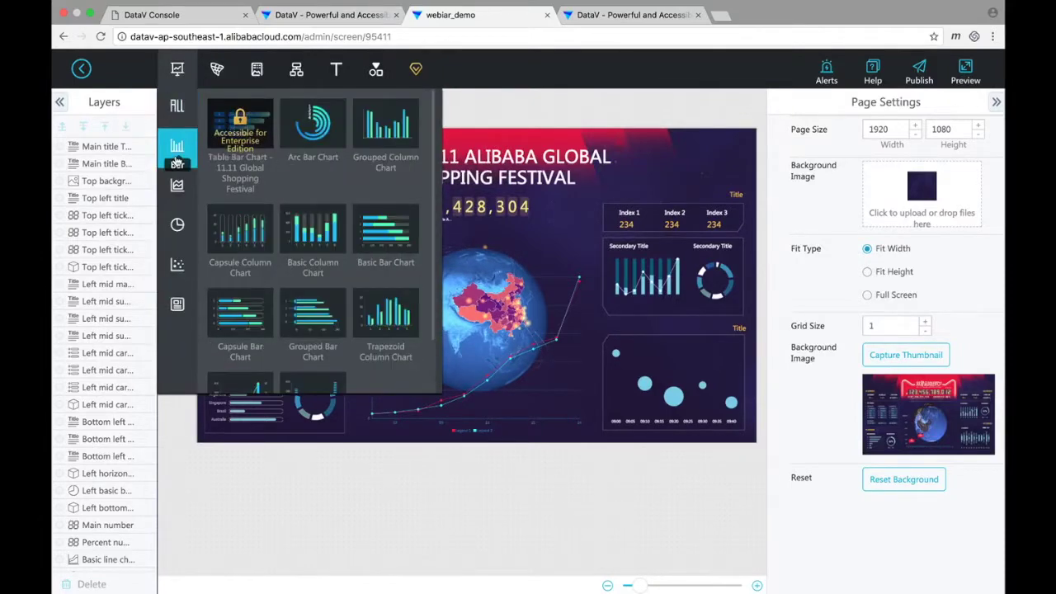
pyautogui.click(178, 185)
pyautogui.click(183, 149)
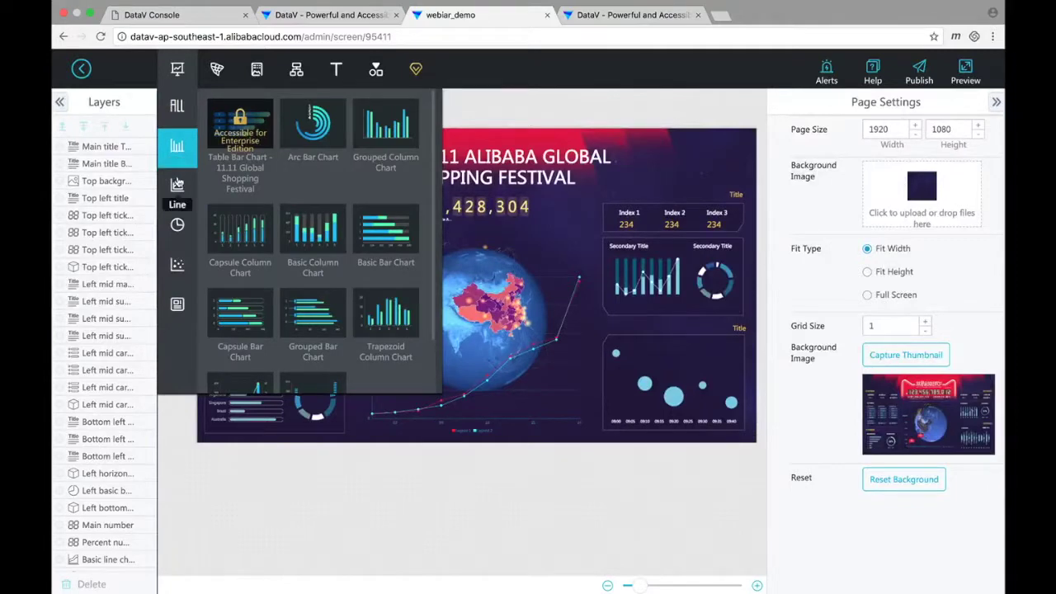
pyautogui.click(178, 183)
pyautogui.click(178, 224)
pyautogui.click(178, 264)
pyautogui.click(178, 224)
pyautogui.click(178, 186)
pyautogui.click(219, 67)
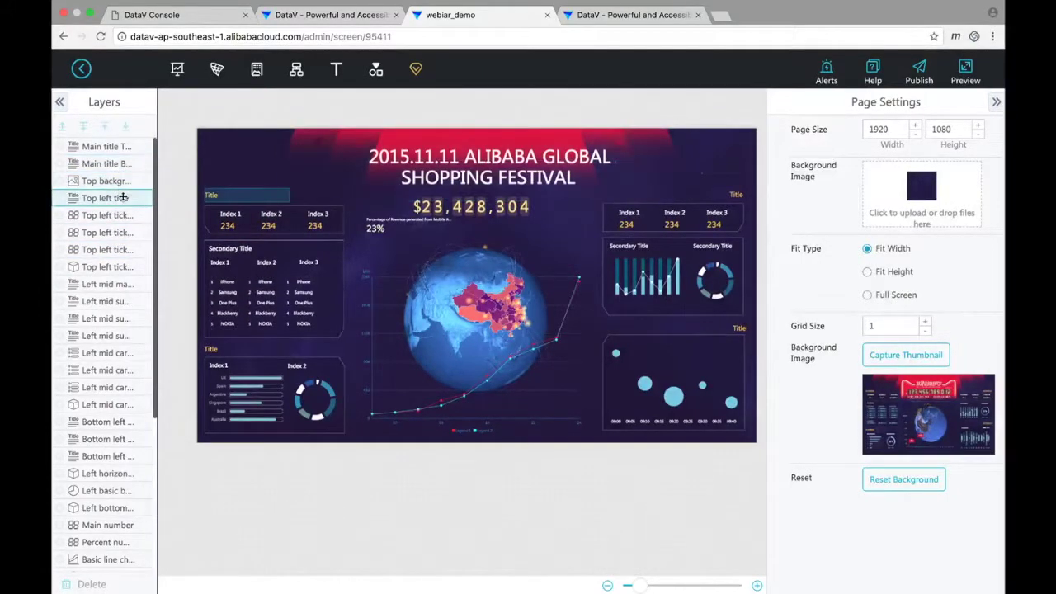
# Select the top left title and ticker layers to examine their settings, and return to the page settings.
pyautogui.click(122, 197)
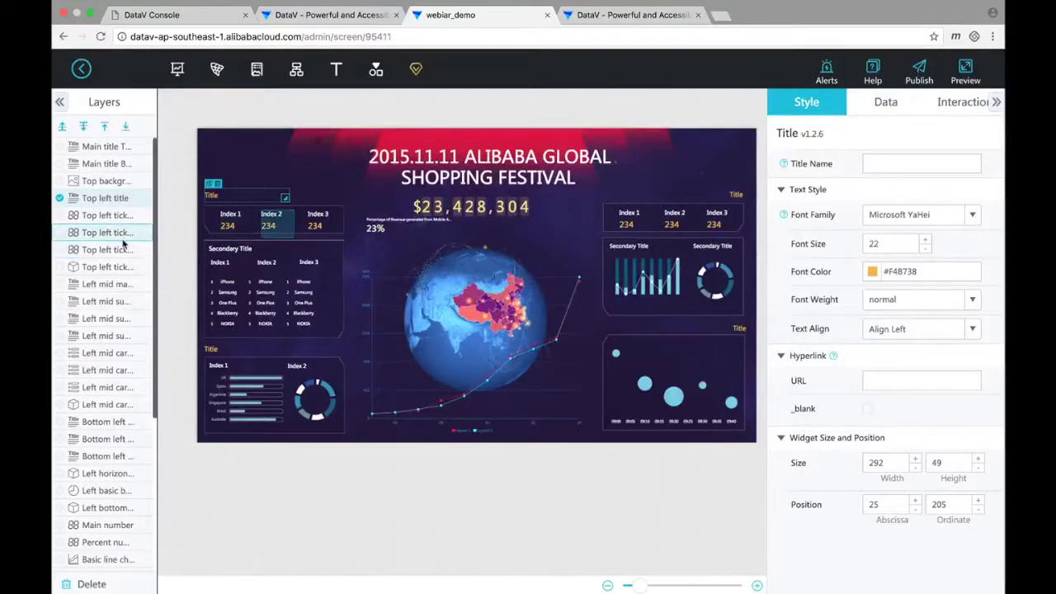
pyautogui.click(124, 232)
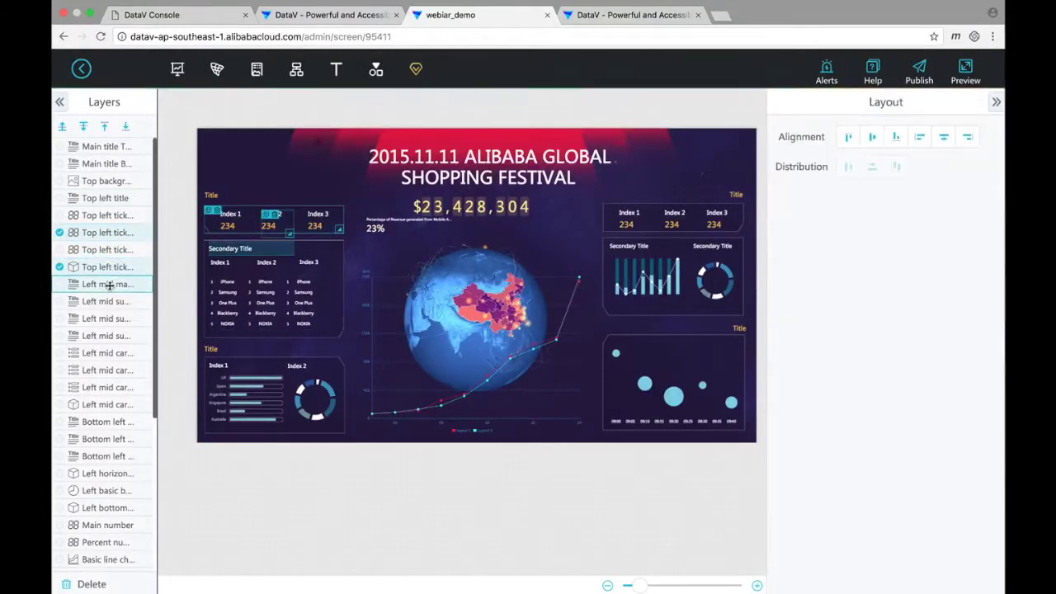
pyautogui.click(108, 267)
pyautogui.click(111, 200)
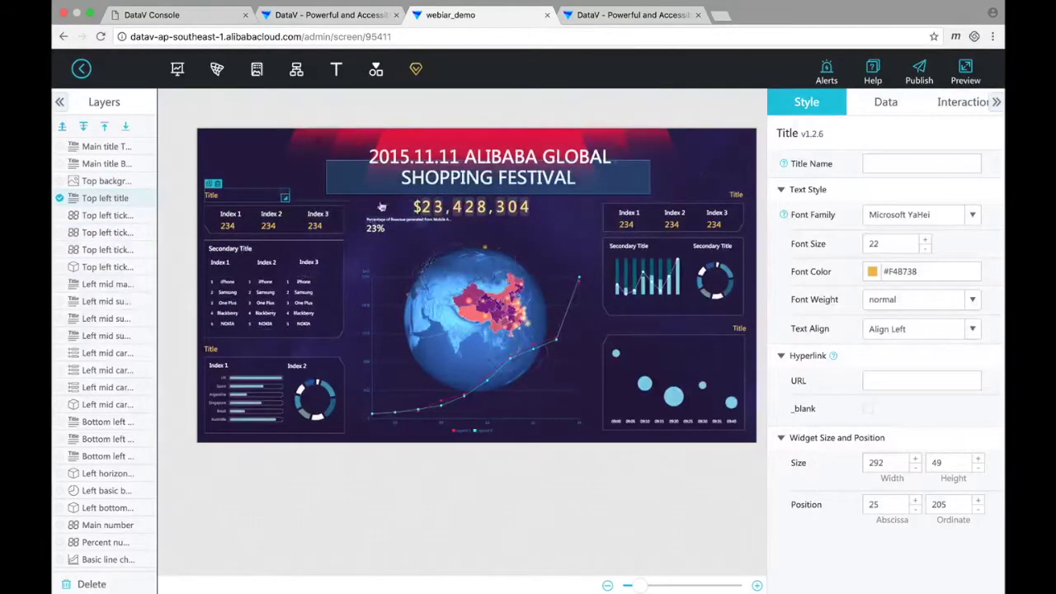
pyautogui.click(631, 116)
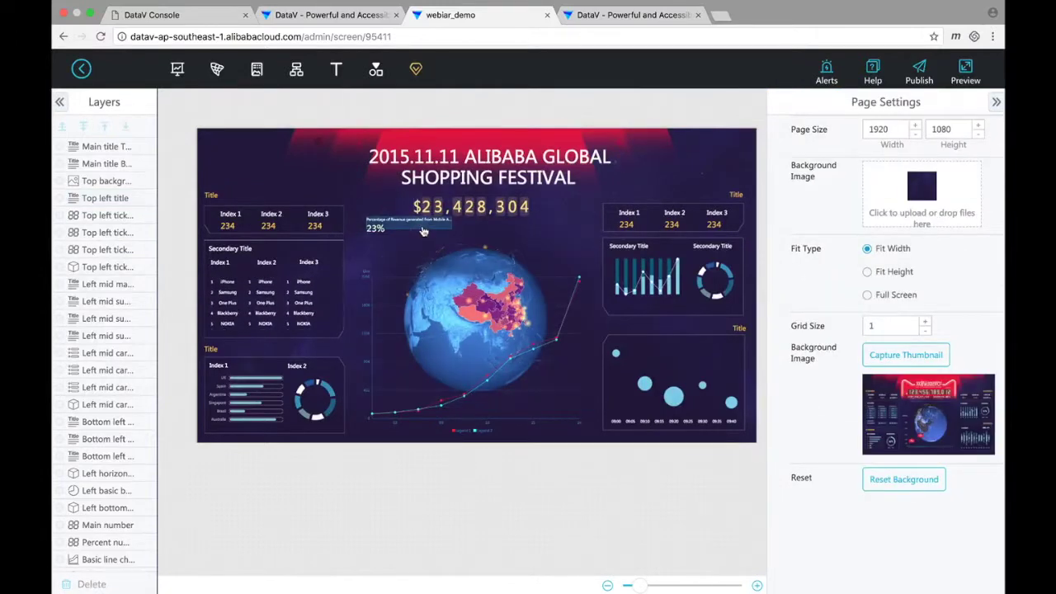
# Set the data source type of the main revenue number to Database and choose the abc_data database.
pyautogui.click(485, 209)
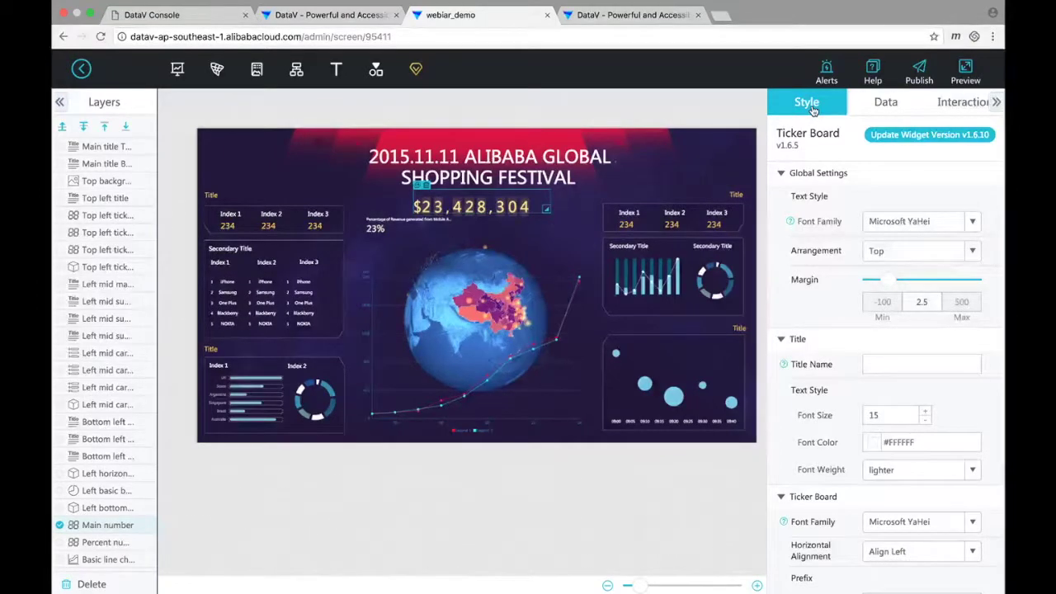
pyautogui.click(886, 103)
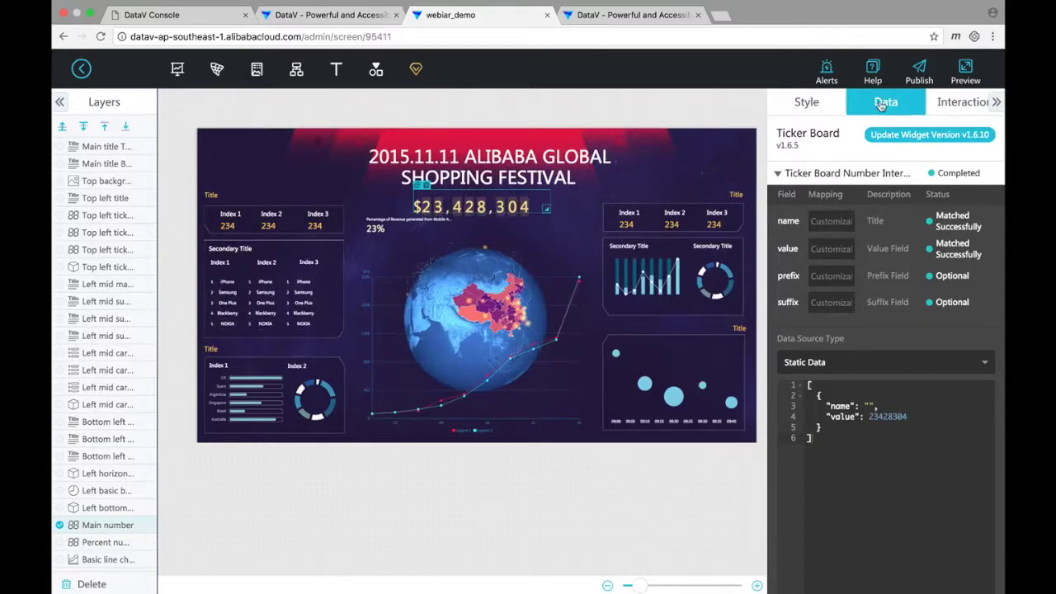
pyautogui.click(983, 366)
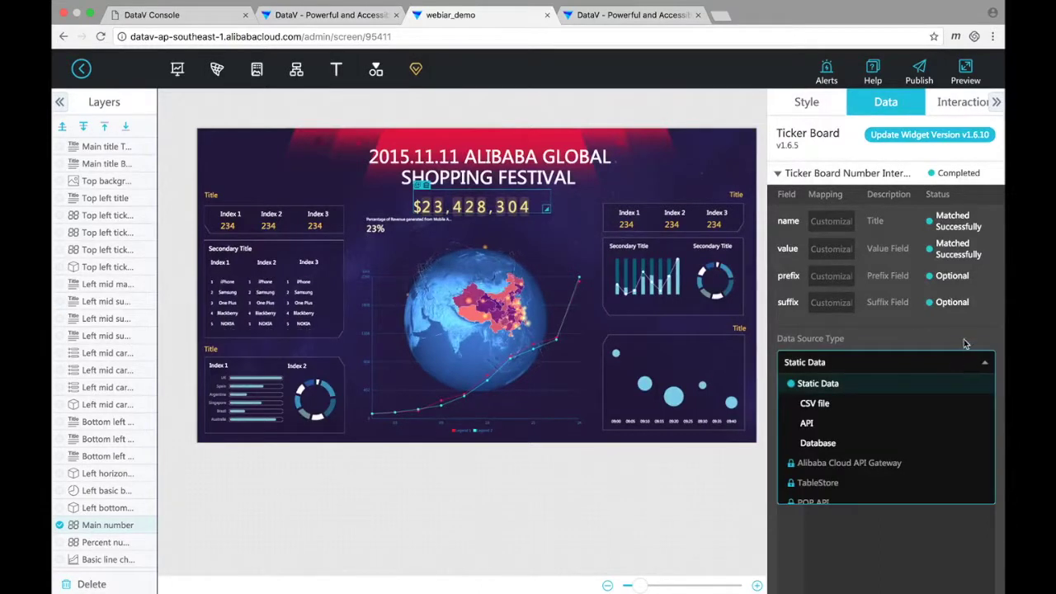
pyautogui.click(963, 340)
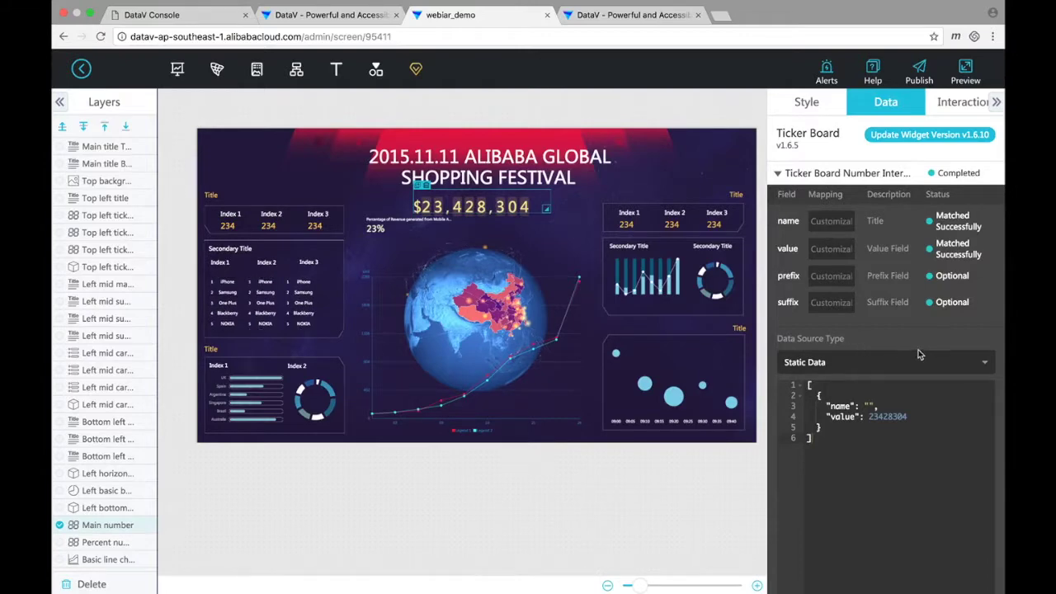
pyautogui.click(964, 360)
pyautogui.scroll(-1, 875, 466)
pyautogui.scroll(-1, 870, 472)
pyautogui.scroll(1, 853, 434)
pyautogui.click(835, 394)
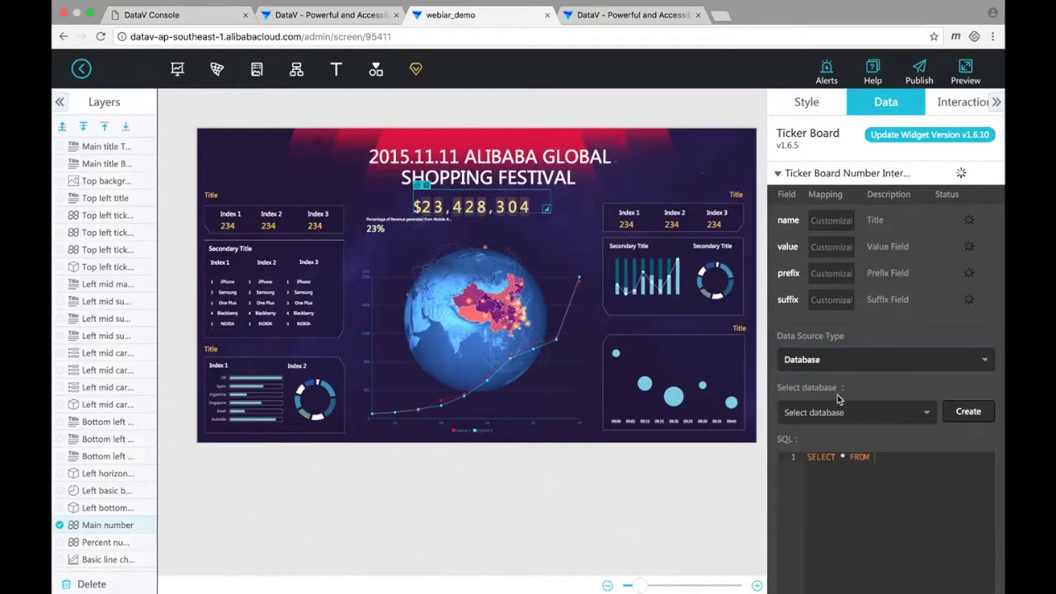
pyautogui.click(906, 412)
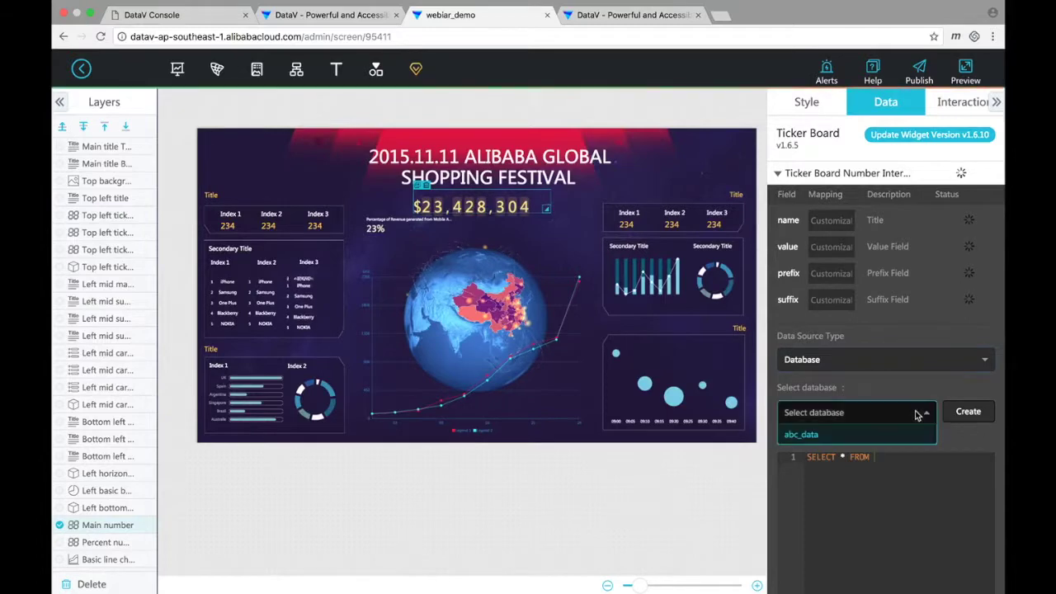
pyautogui.click(813, 442)
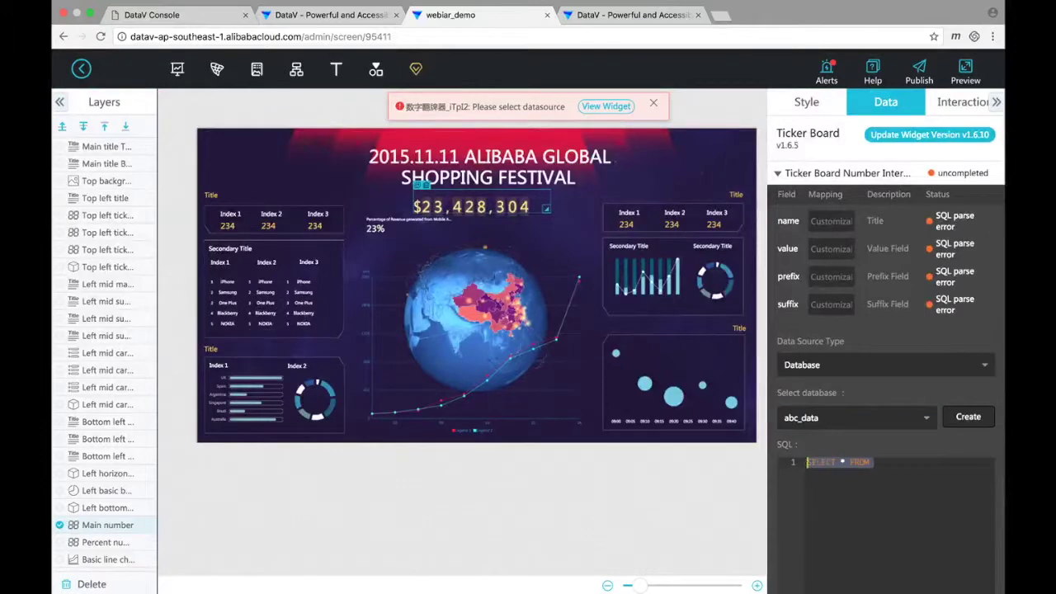
# Write the main number's SQL query as SELECT sum(amt) FROM orders;.
pyautogui.click(845, 465)
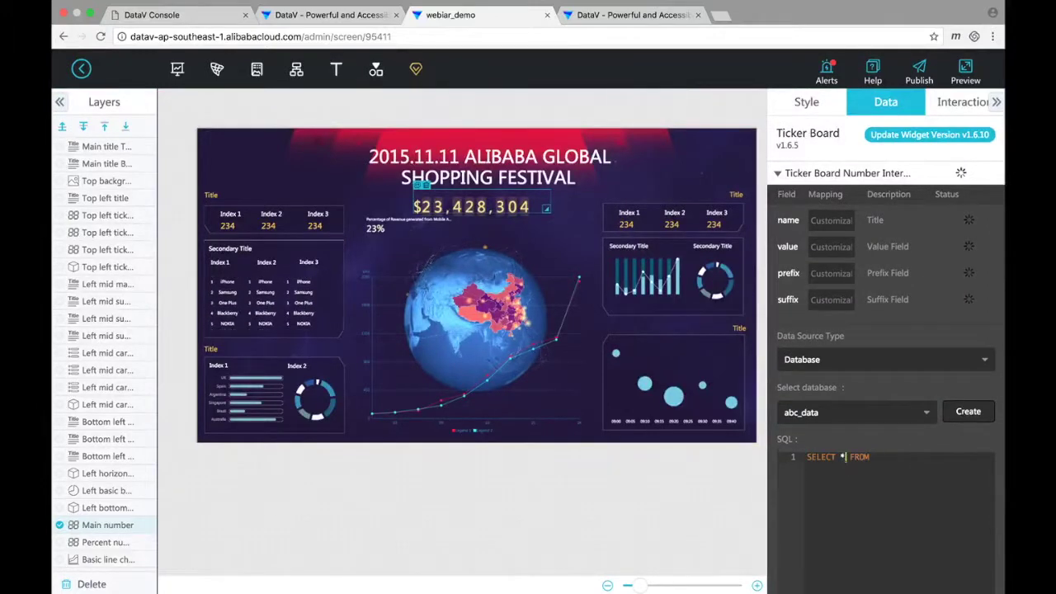
pyautogui.press('BackSpace')
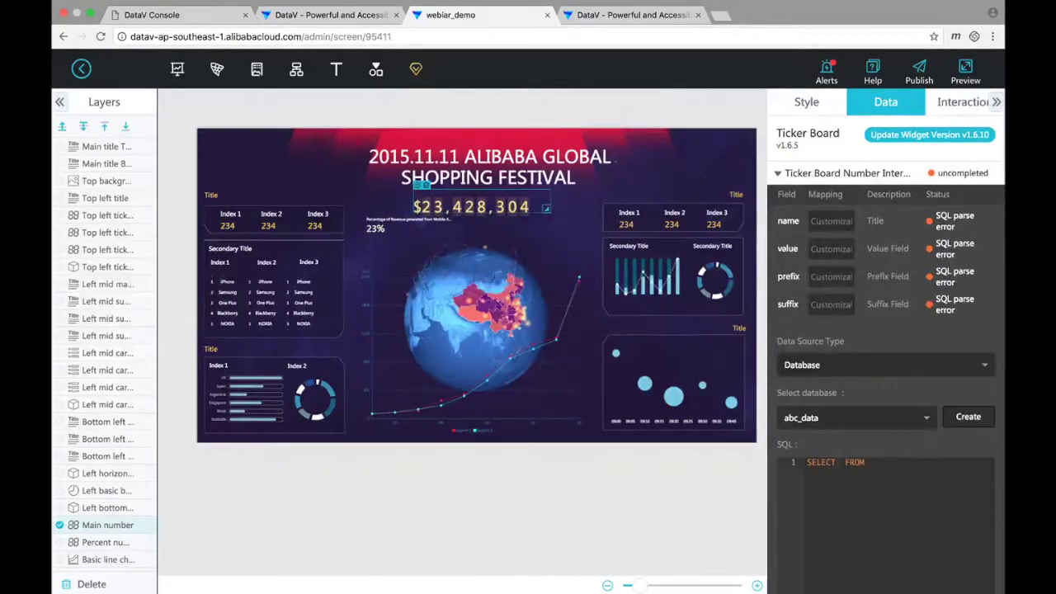
pyautogui.write('sum')
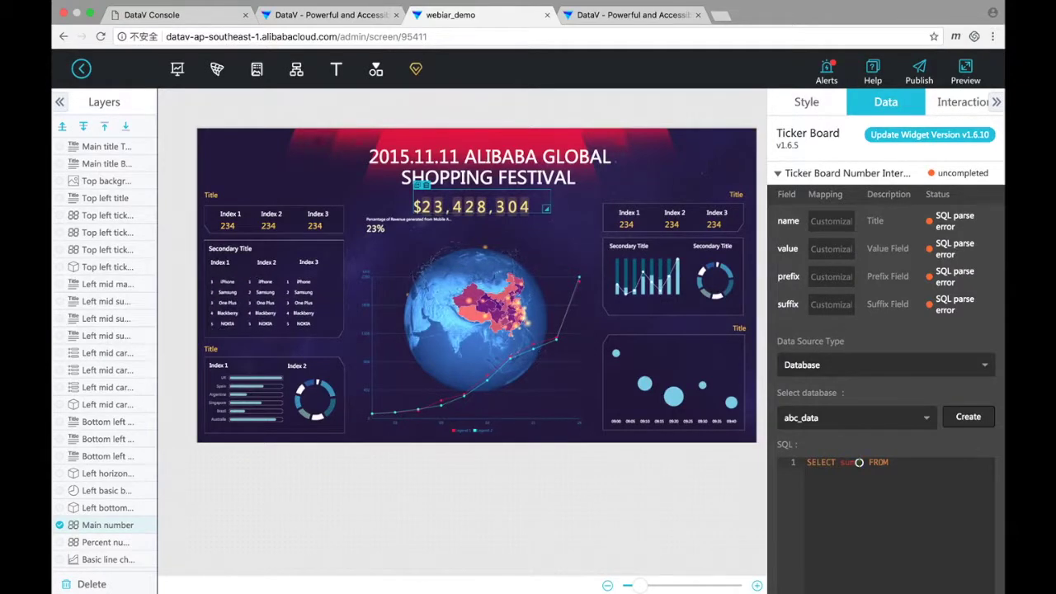
pyautogui.write('(amt) FROM orders;')
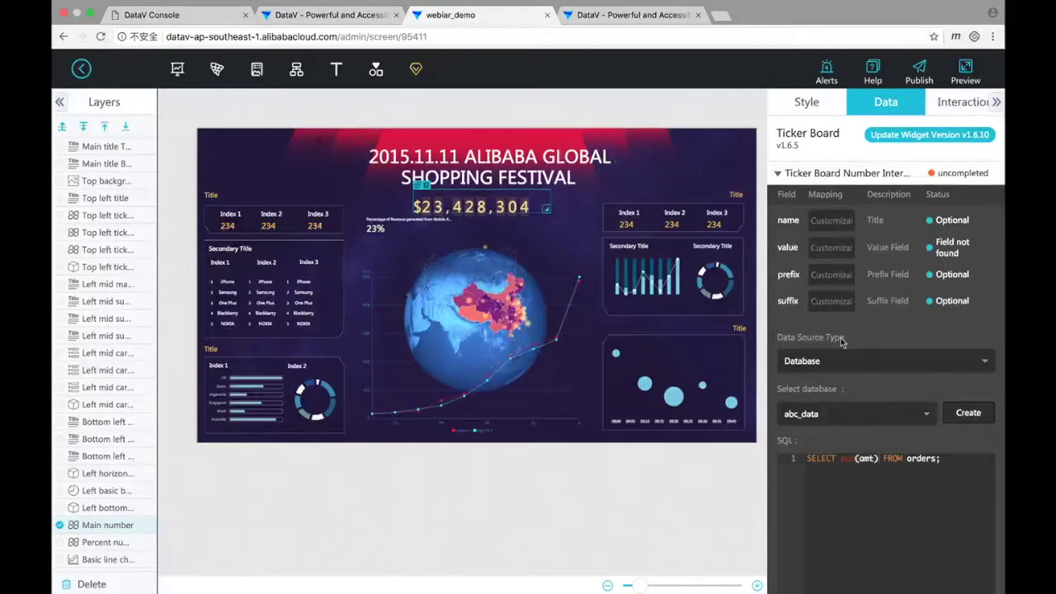
# Alias the summed amount as value in the main number's query, apply it, and deselect the widget.
pyautogui.click(880, 458)
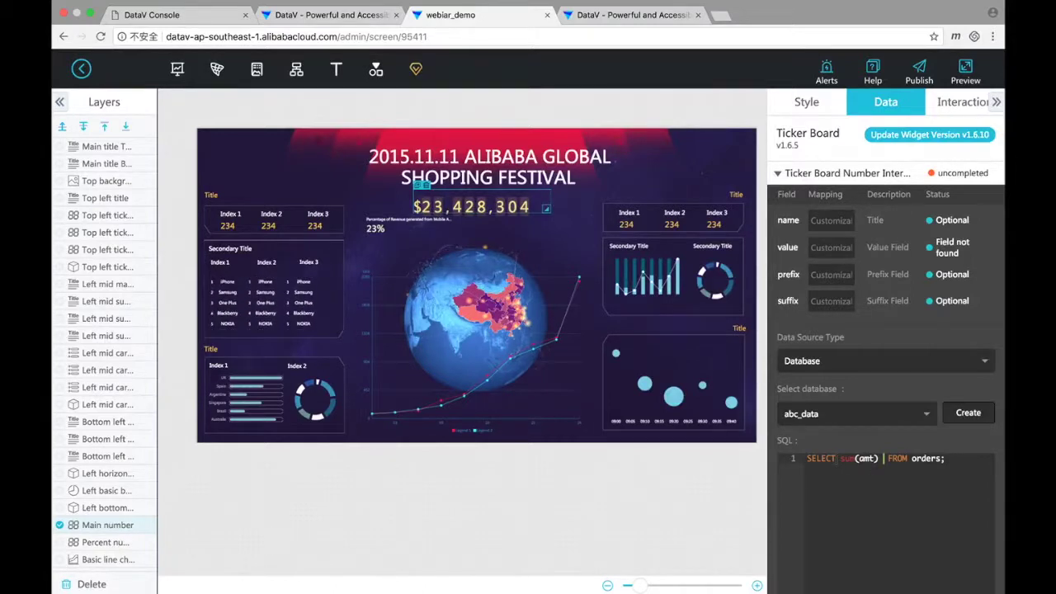
pyautogui.doubleClick(852, 460)
pyautogui.write('as value')
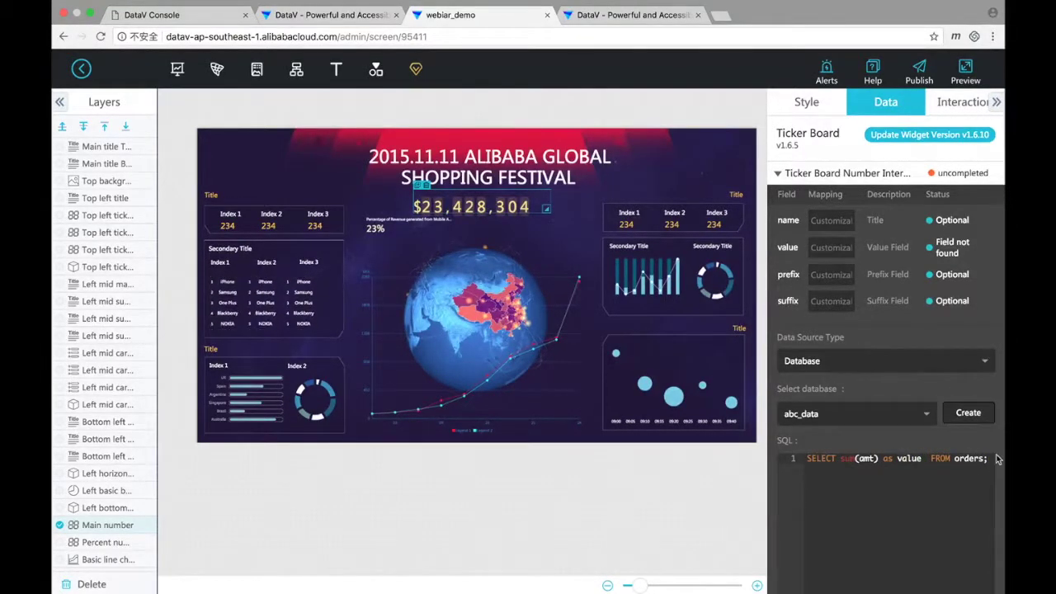
pyautogui.moveTo(989, 459); pyautogui.dragTo(887, 459)
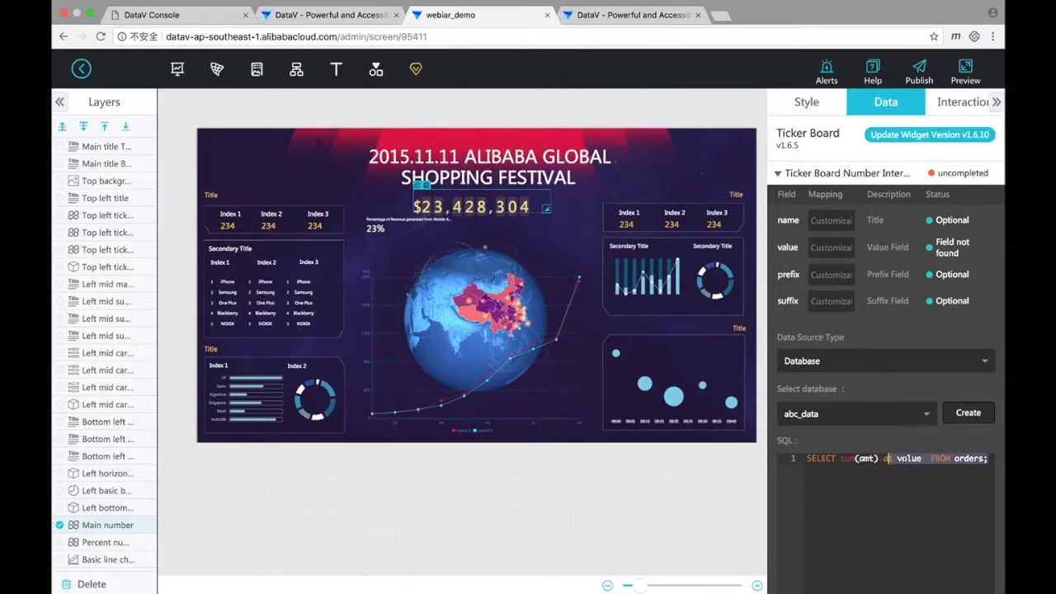
pyautogui.click(898, 335)
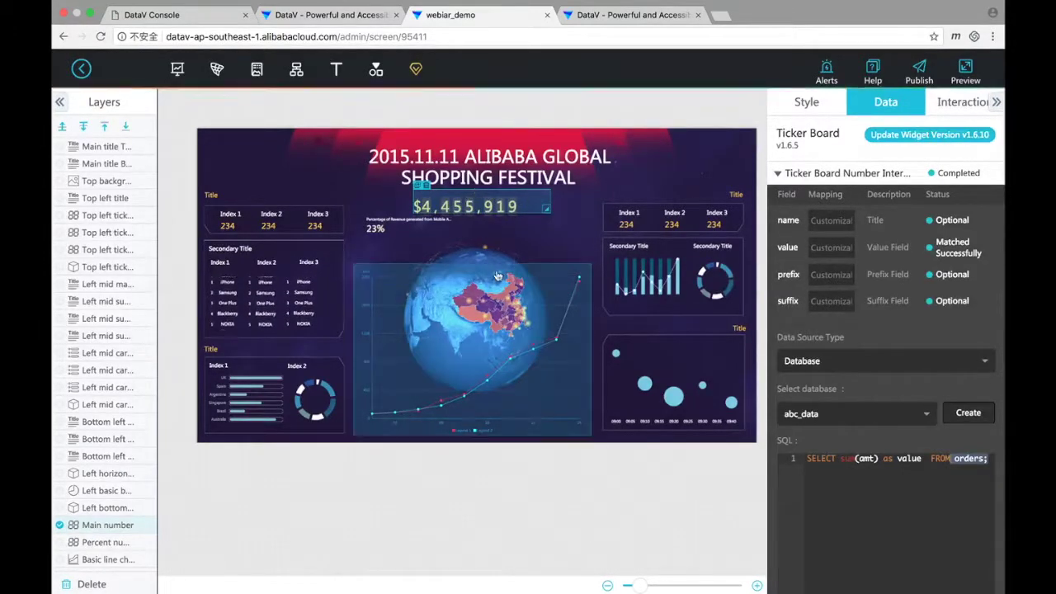
pyautogui.click(496, 493)
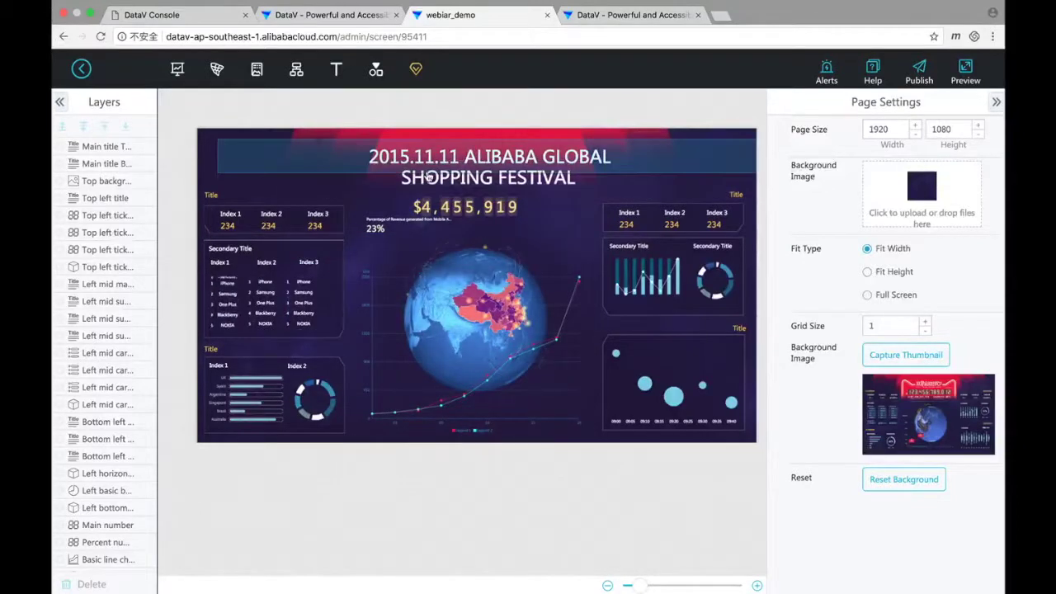
# Preview the webiar_demo dashboard, return to its editor, and turn on publishing for the project.
pyautogui.click(964, 71)
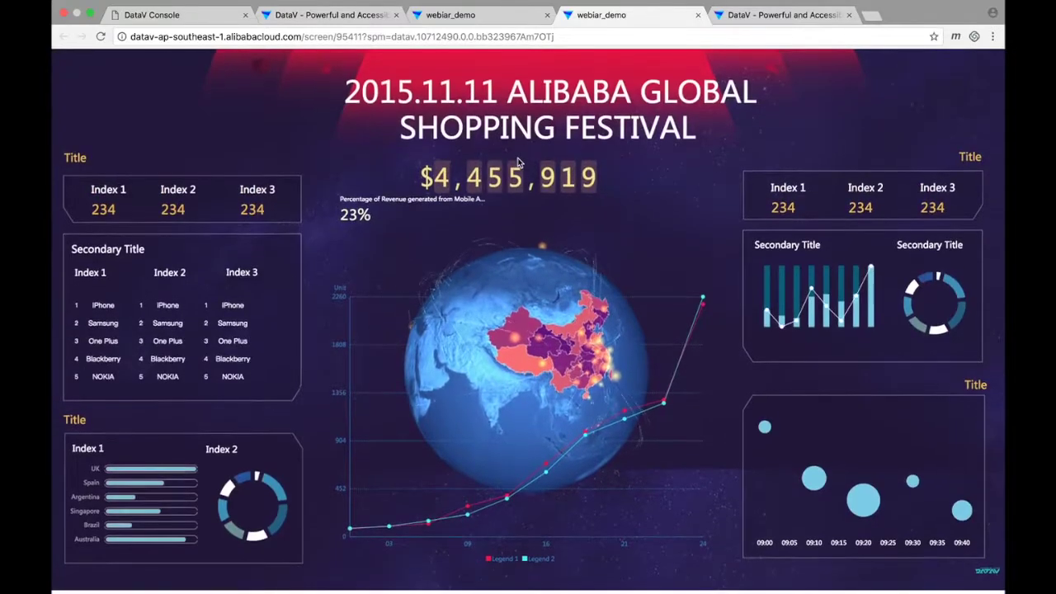
pyautogui.click(488, 10)
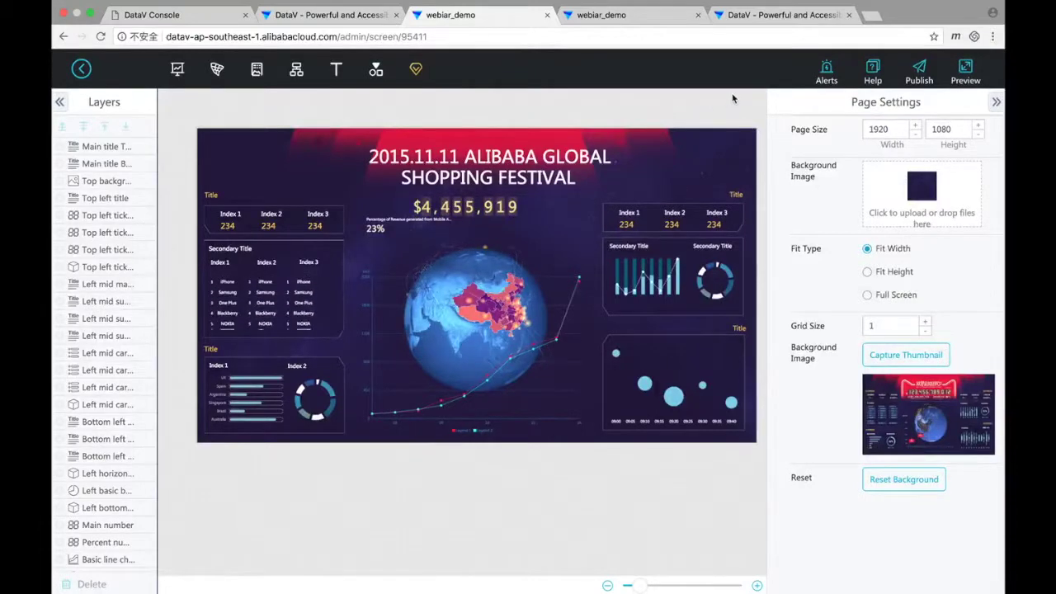
pyautogui.click(920, 70)
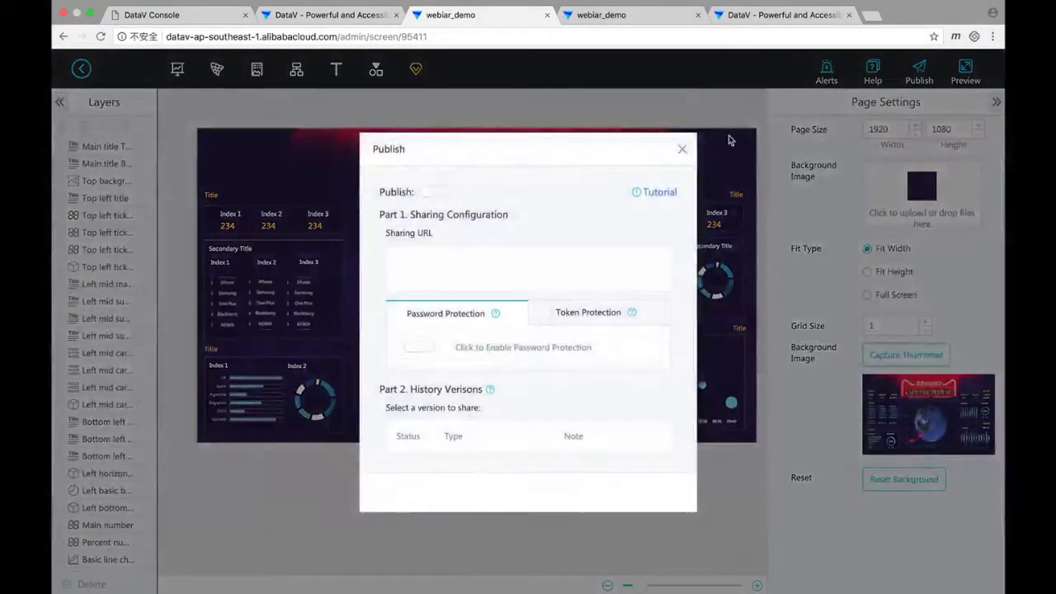
pyautogui.moveTo(527, 155); pyautogui.dragTo(578, 129)
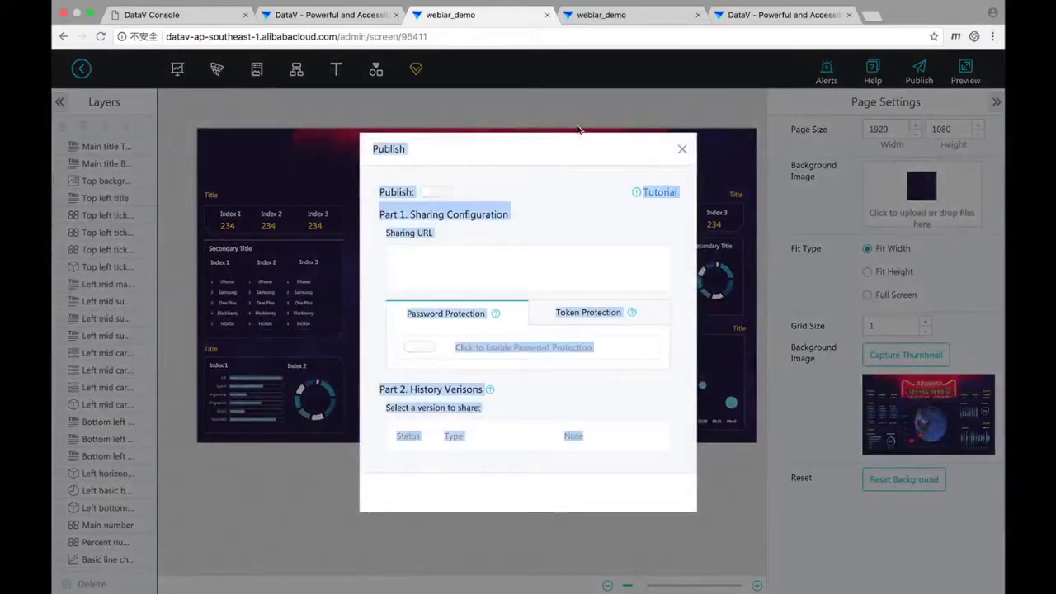
pyautogui.click(429, 194)
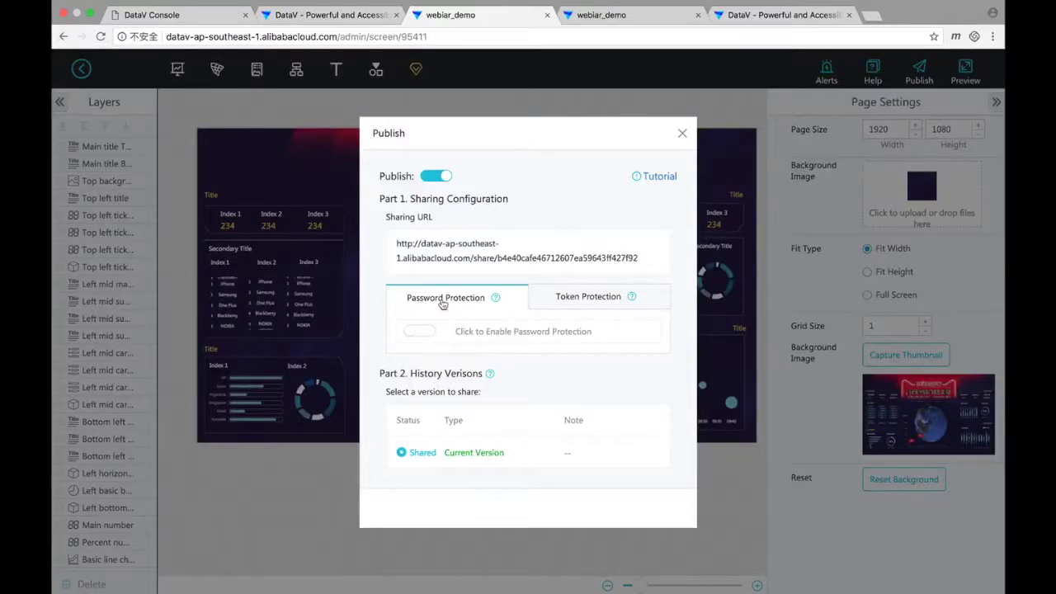
# Examine the password protection and token protection options for the published dashboard.
pyautogui.click(573, 300)
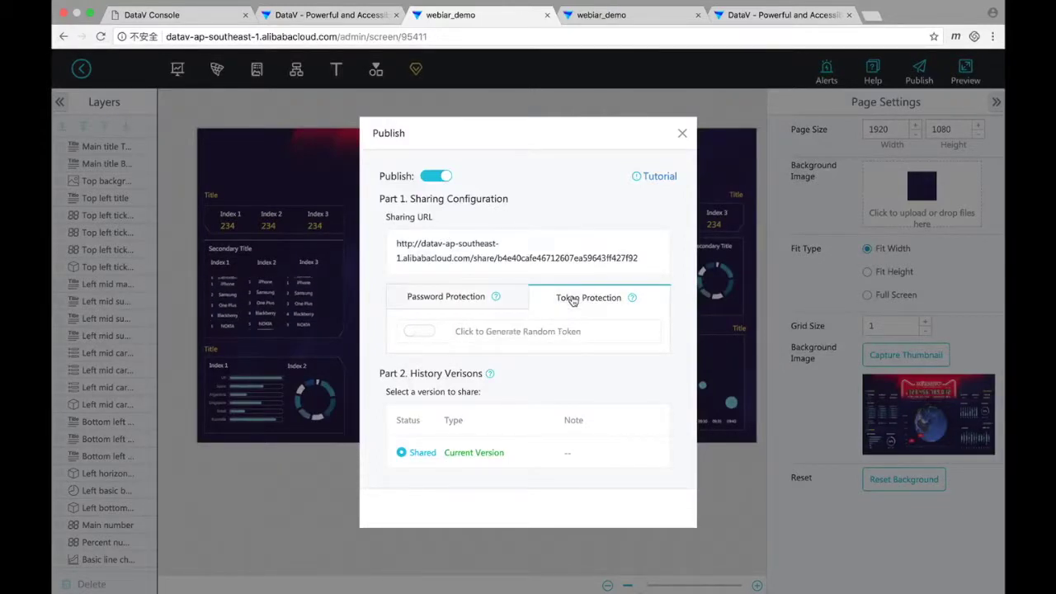
pyautogui.click(482, 302)
pyautogui.click(565, 302)
pyautogui.click(482, 302)
pyautogui.click(569, 300)
pyautogui.click(498, 299)
pyautogui.click(574, 300)
pyautogui.click(496, 299)
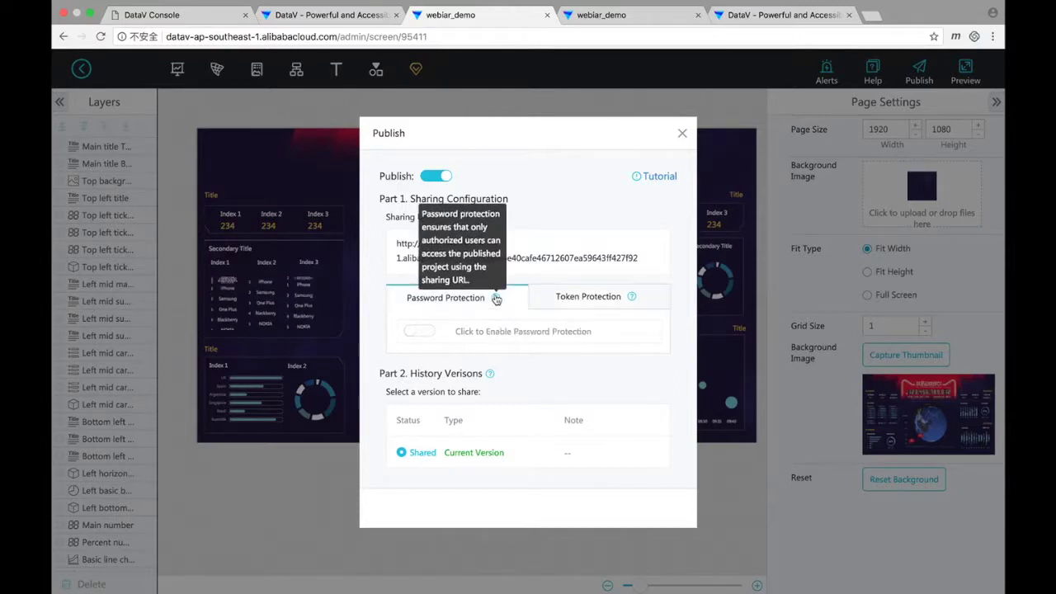
# Copy the published dashboard's sharing URL and close the publishing settings.
pyautogui.moveTo(585, 238)
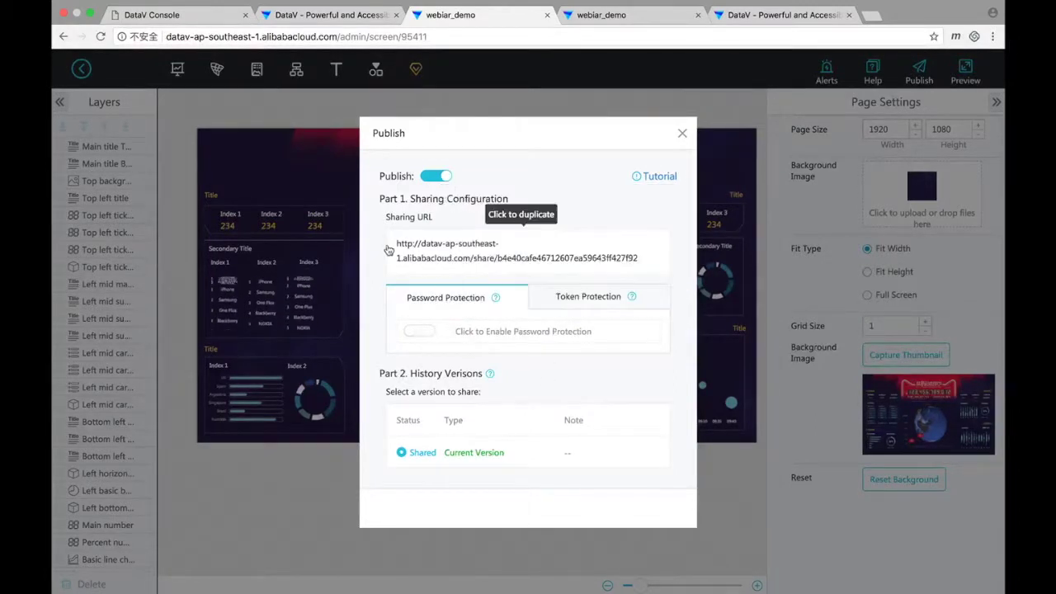
pyautogui.moveTo(397, 244); pyautogui.dragTo(640, 261)
pyautogui.click(683, 132)
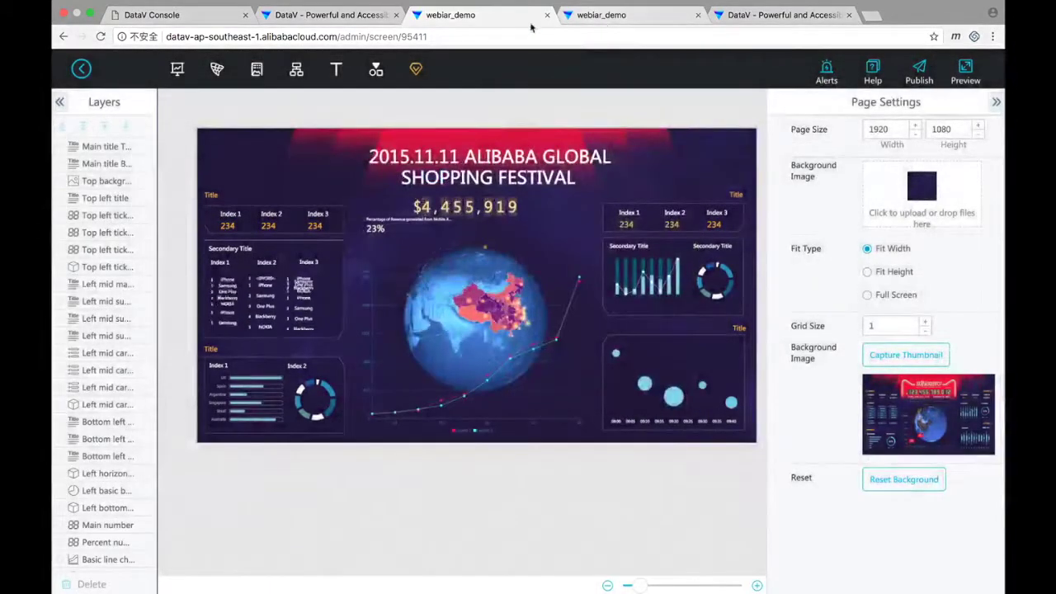
# Open the published dashboard's sharing URL in a new browser tab.
pyautogui.click(591, 20)
pyautogui.click(769, 17)
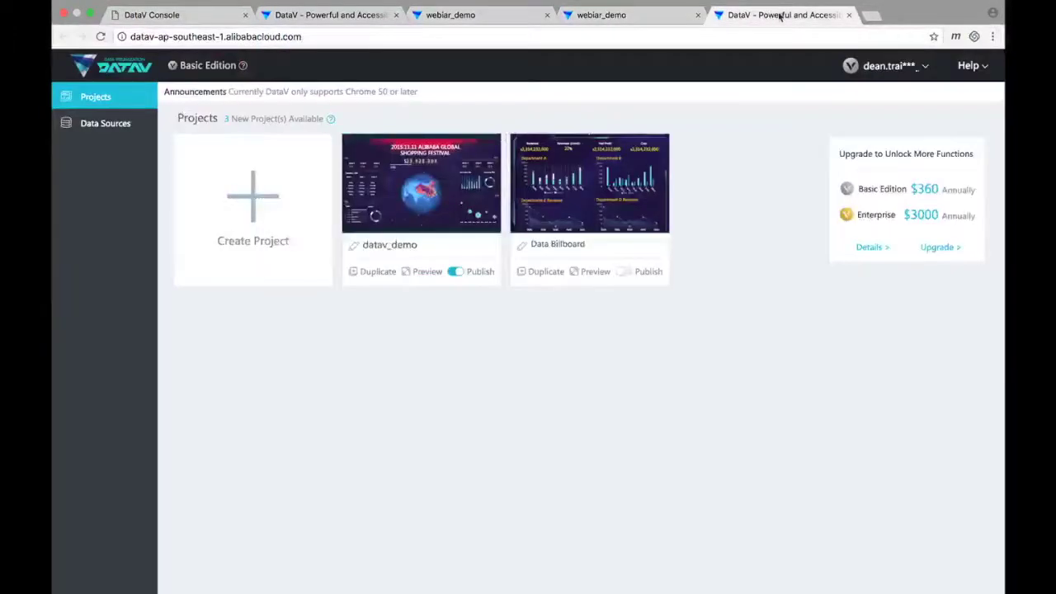
pyautogui.click(873, 16)
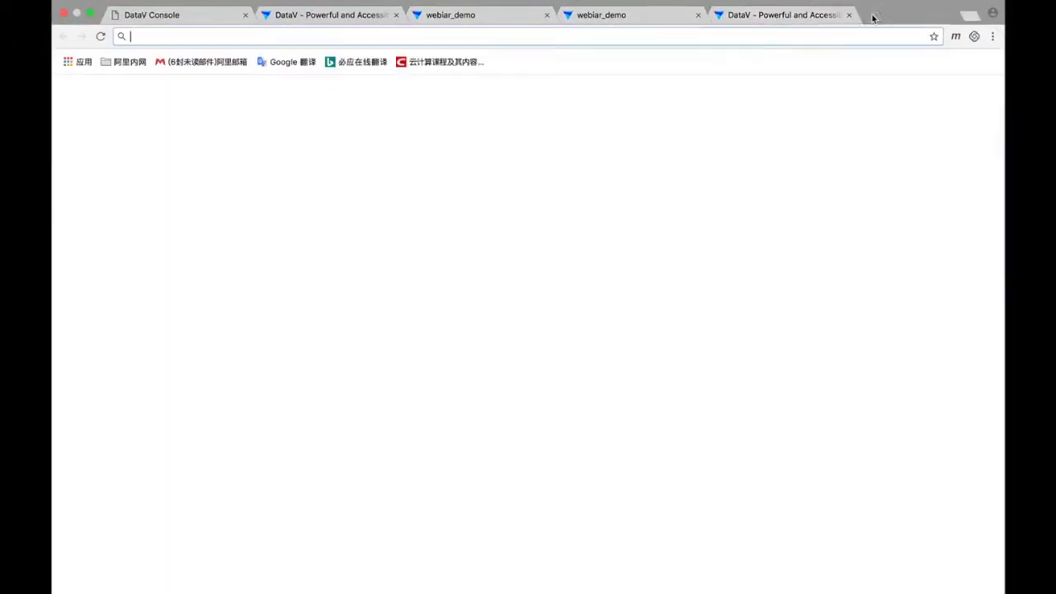
pyautogui.write('datav-ap-southeast-1.alibabacloud.com/share/b4e40cafe46712607ea59643ff427f92')
pyautogui.press('Return')
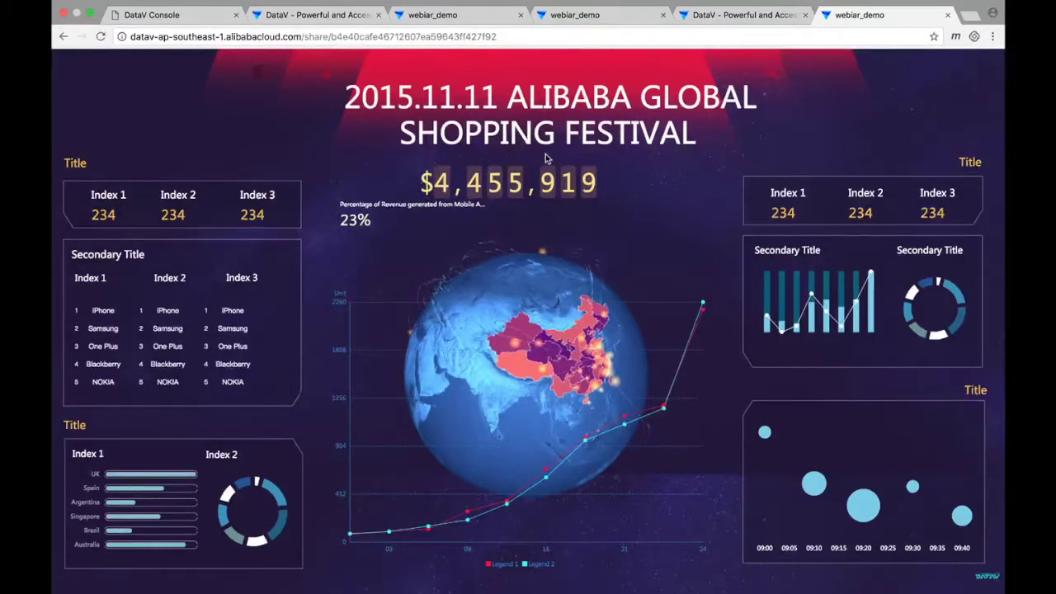
# Revisit the dashboard's preview and editor pages to compare them with the published page.
pyautogui.click(569, 17)
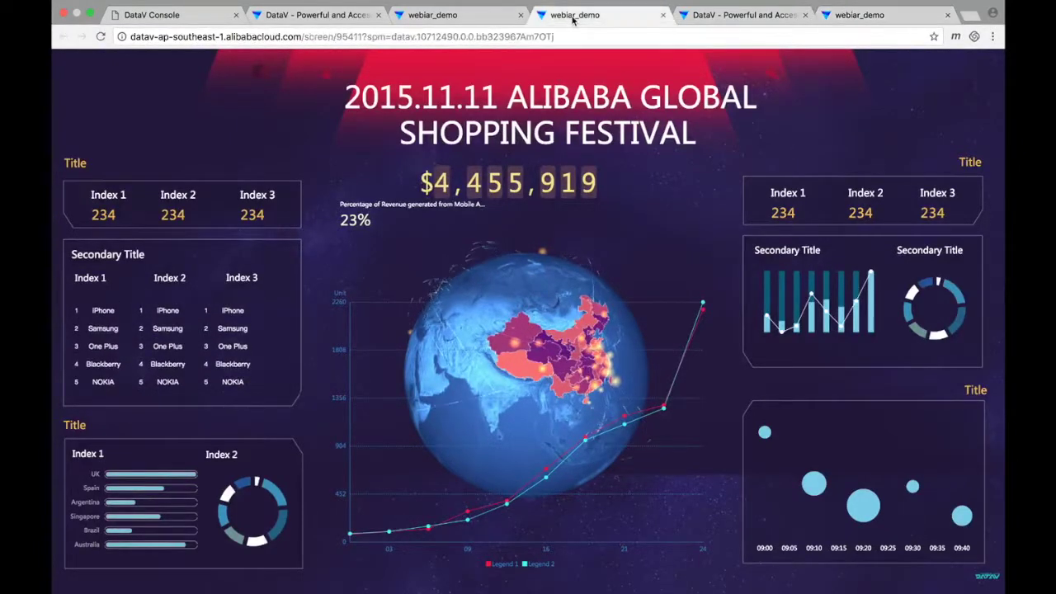
pyautogui.click(488, 18)
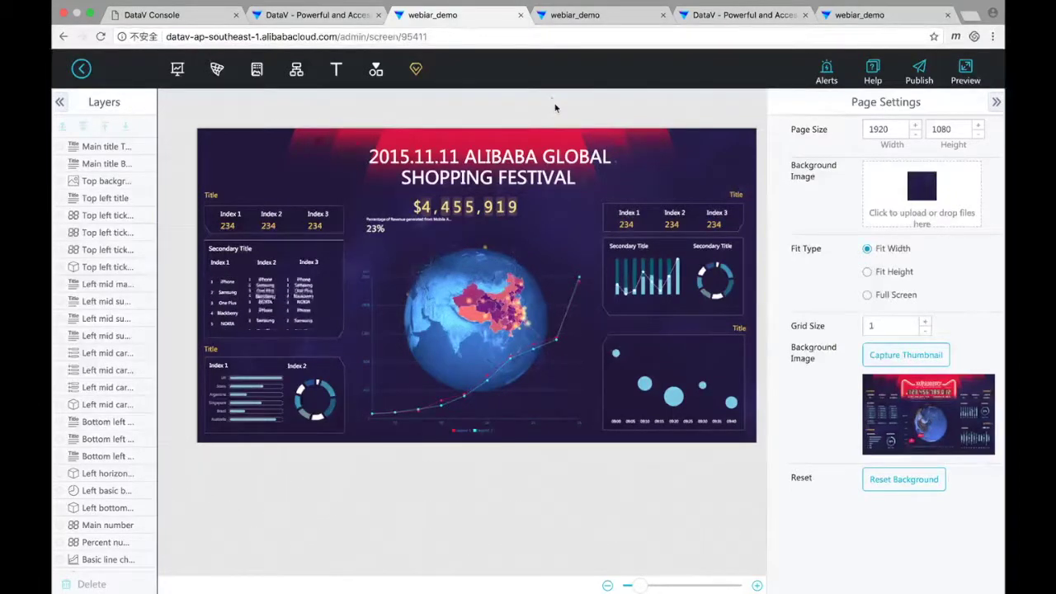
pyautogui.click(582, 15)
pyautogui.click(708, 14)
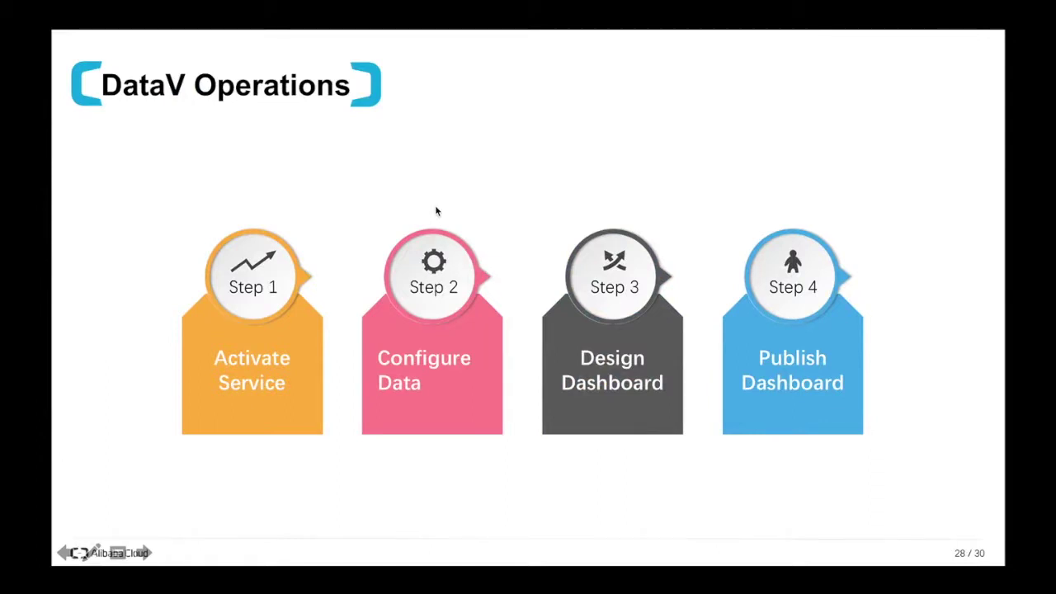
pyautogui.press('Right')
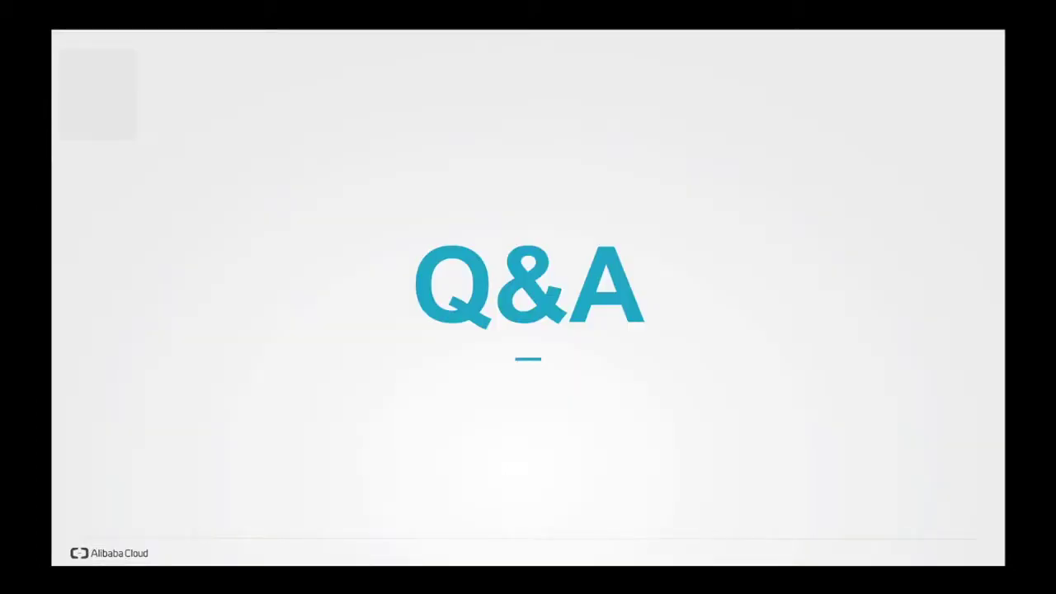